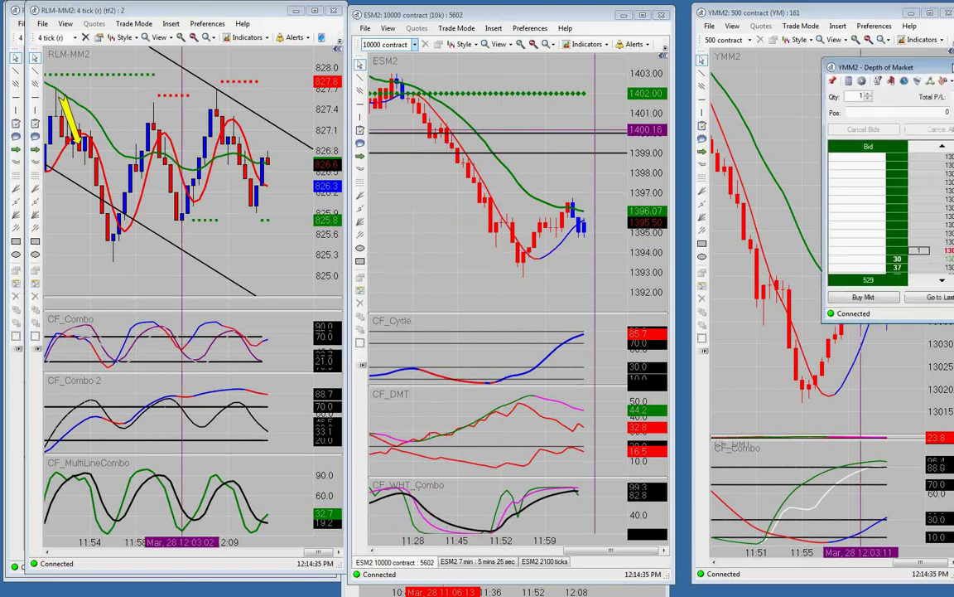
- Move the YMM2 Depth of Market window off the YMM2 chart to uncover its price bars
{"action": "left_click_drag", "start_coordinate": [945, 59], "coordinate": [802, 87]}
{"action": "left_click", "coordinate": [891, 87]}
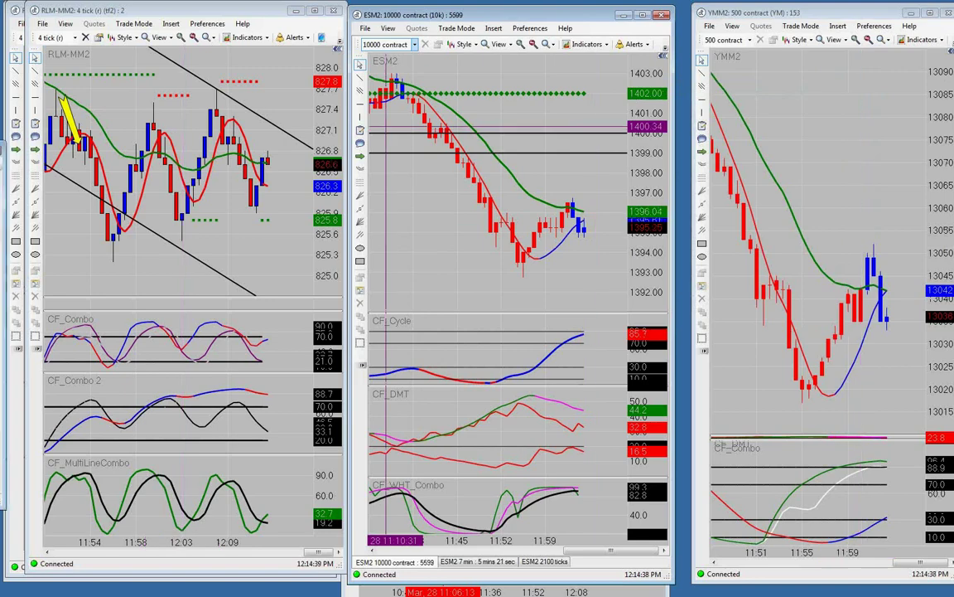
{"action": "left_click", "coordinate": [179, 248]}
{"action": "left_click_drag", "start_coordinate": [178, 249], "coordinate": [170, 245]}
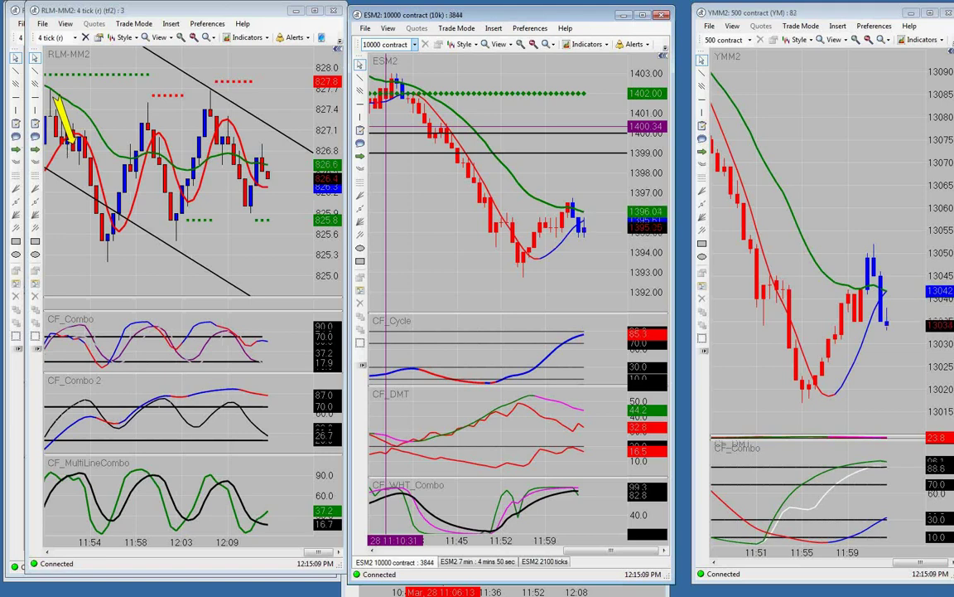
- Open the properties of the CF_MultiLineCombo indicator on the RLM-MM2 chart and find its S1Cycle_on option
{"action": "right_click", "coordinate": [152, 479]}
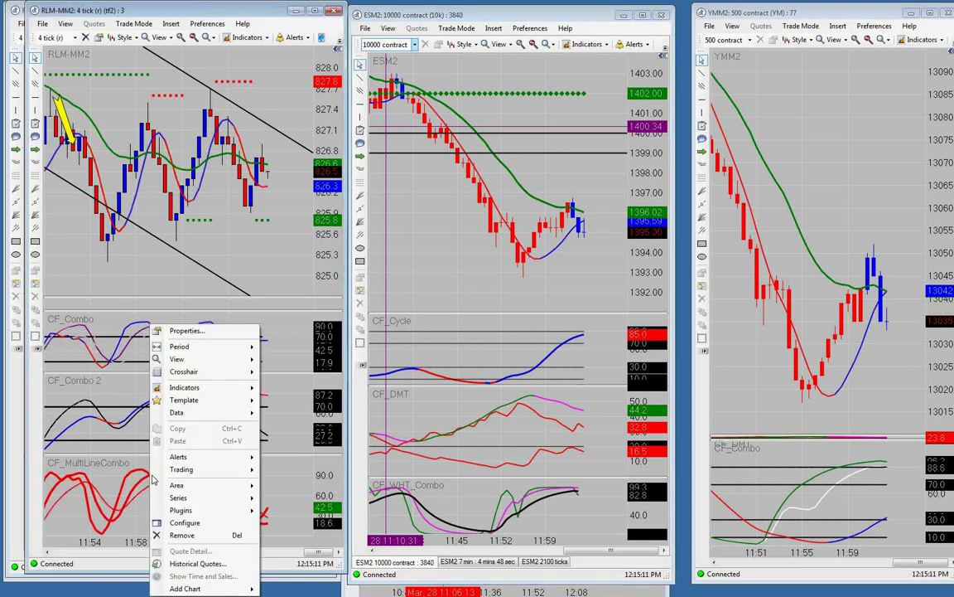
{"action": "left_click", "coordinate": [174, 326]}
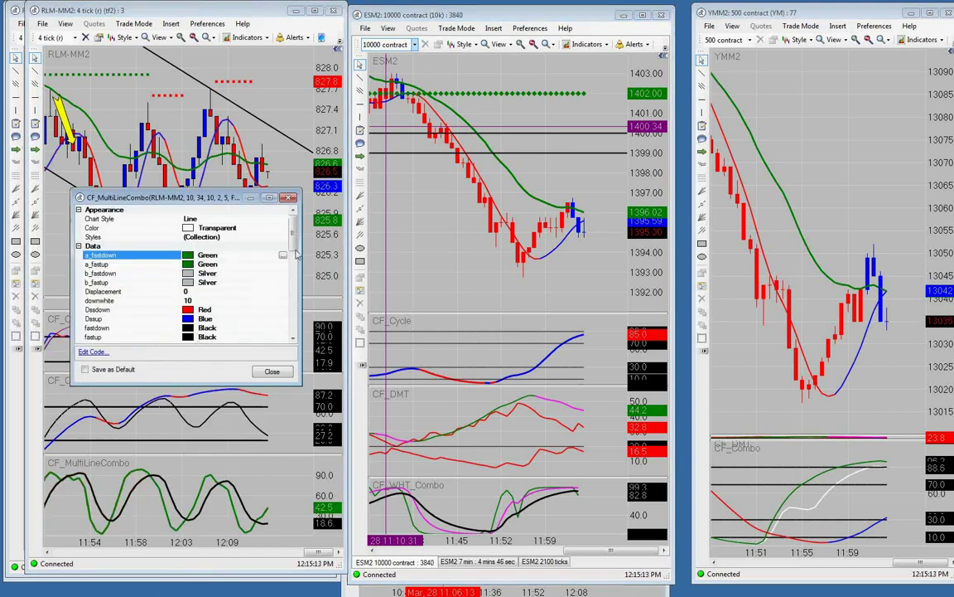
{"action": "left_click_drag", "start_coordinate": [294, 253], "coordinate": [292, 284]}
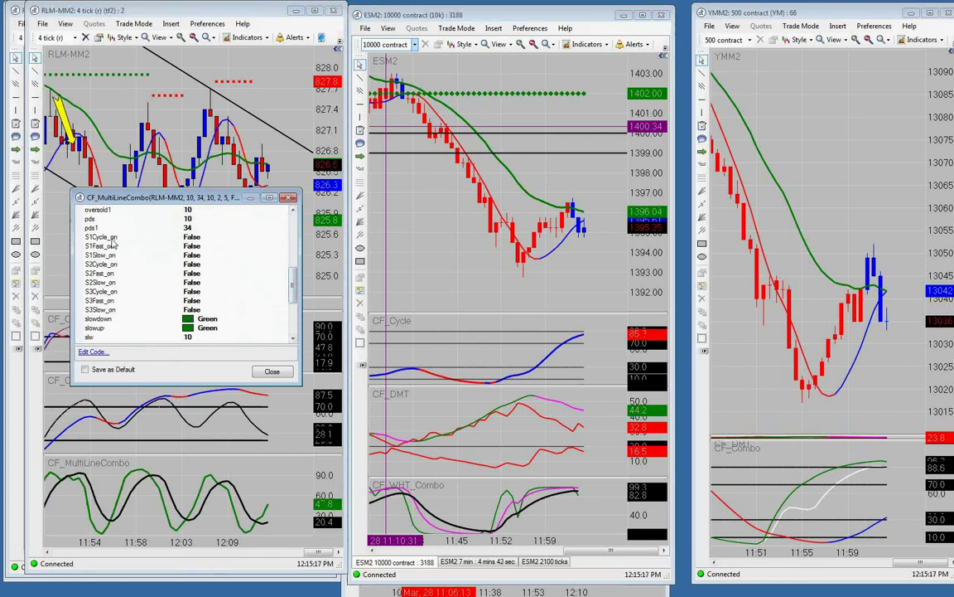
- Review the CF_MultiLineCombo options from S1Cycle_on through S3Slow_on and close the properties without editing them
{"action": "left_click", "coordinate": [213, 237]}
{"action": "key", "text": "Down"}
{"action": "key", "text": "Down"}
{"action": "key", "text": "Down"}
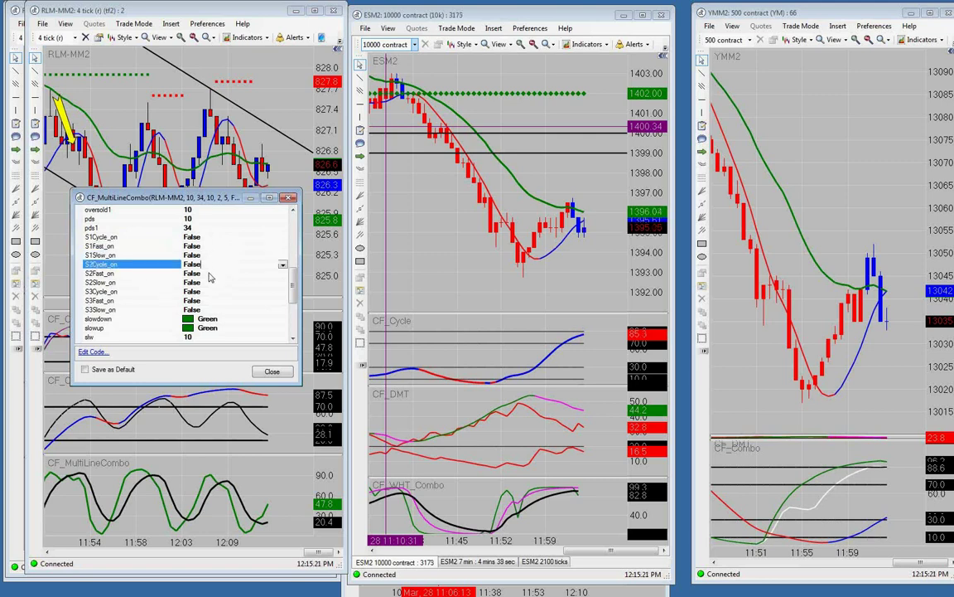
{"action": "key", "text": "Down"}
{"action": "key", "text": "Down"}
{"action": "key", "text": "Down"}
{"action": "key", "text": "Down"}
{"action": "key", "text": "Down"}
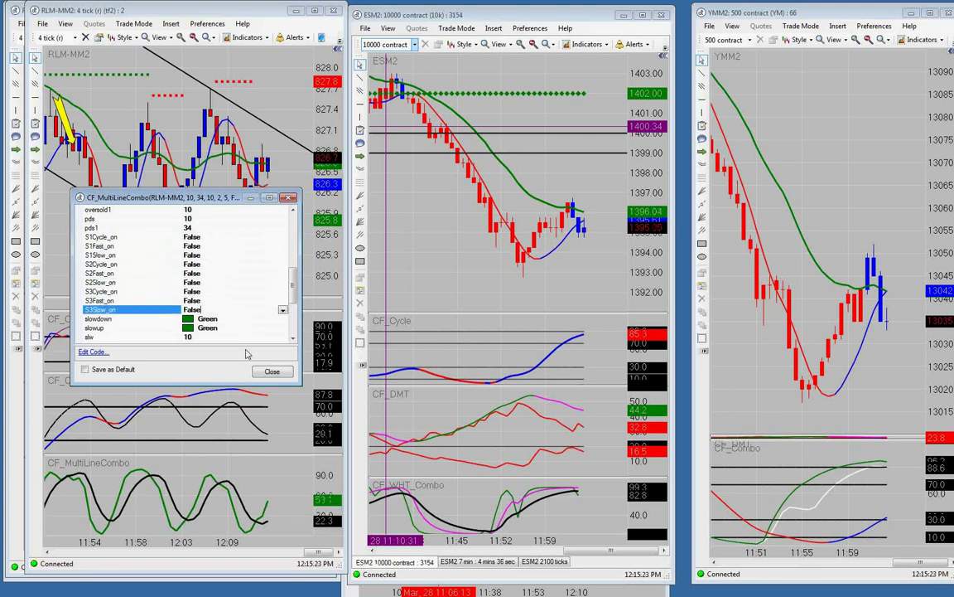
{"action": "left_click", "coordinate": [272, 370]}
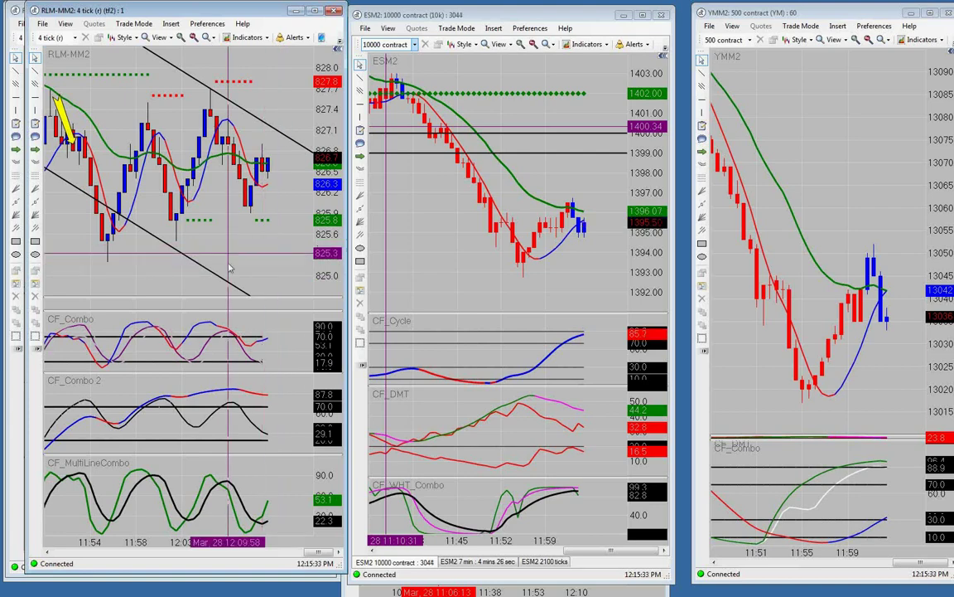
- Examine the ESM2 10000 contract chart's earlier price action around the orange arrow and back through the morning session
{"action": "scroll", "coordinate": [483, 269], "scroll_direction": "up", "scroll_amount": 5}
{"action": "scroll", "coordinate": [483, 269], "scroll_direction": "up", "scroll_amount": 5}
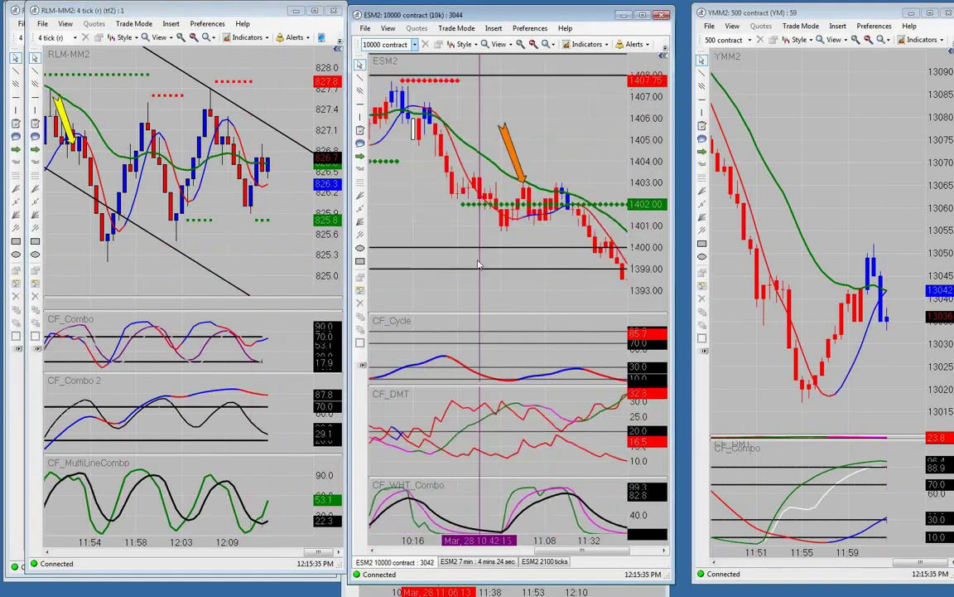
{"action": "scroll", "coordinate": [464, 248], "scroll_direction": "down", "scroll_amount": 5}
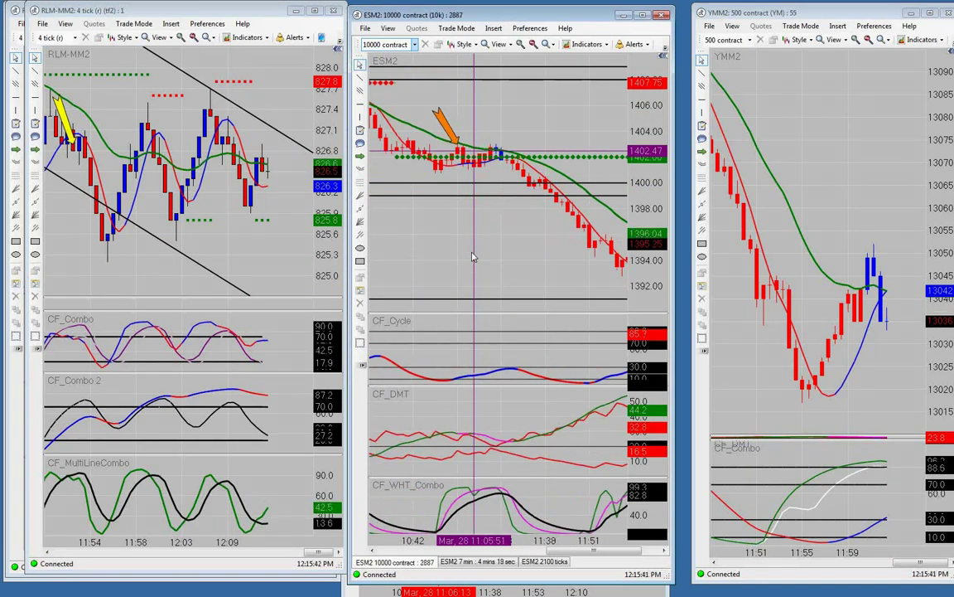
{"action": "scroll", "coordinate": [479, 255], "scroll_direction": "down", "scroll_amount": 3}
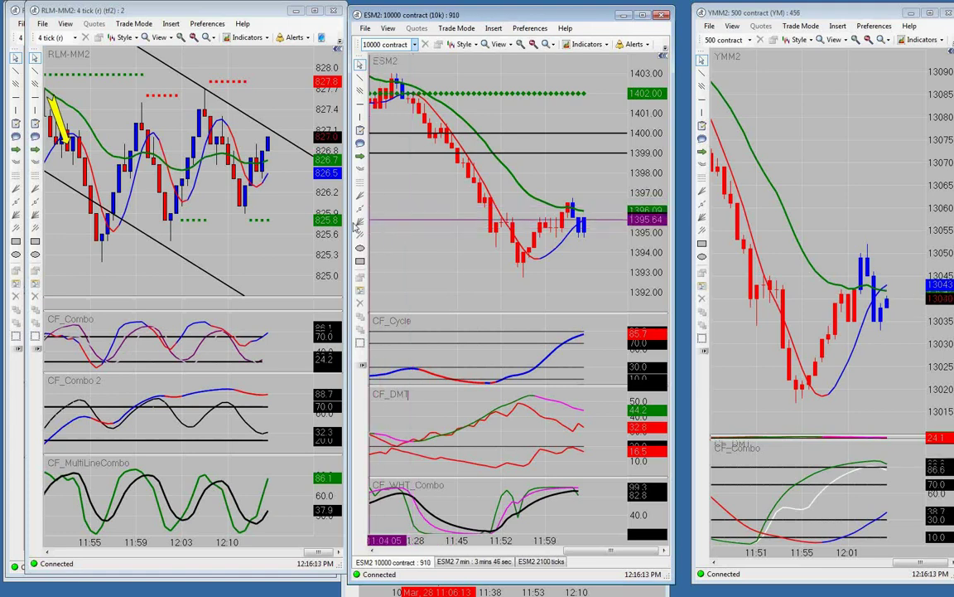
{"action": "left_click", "coordinate": [284, 242]}
{"action": "left_click", "coordinate": [534, 242]}
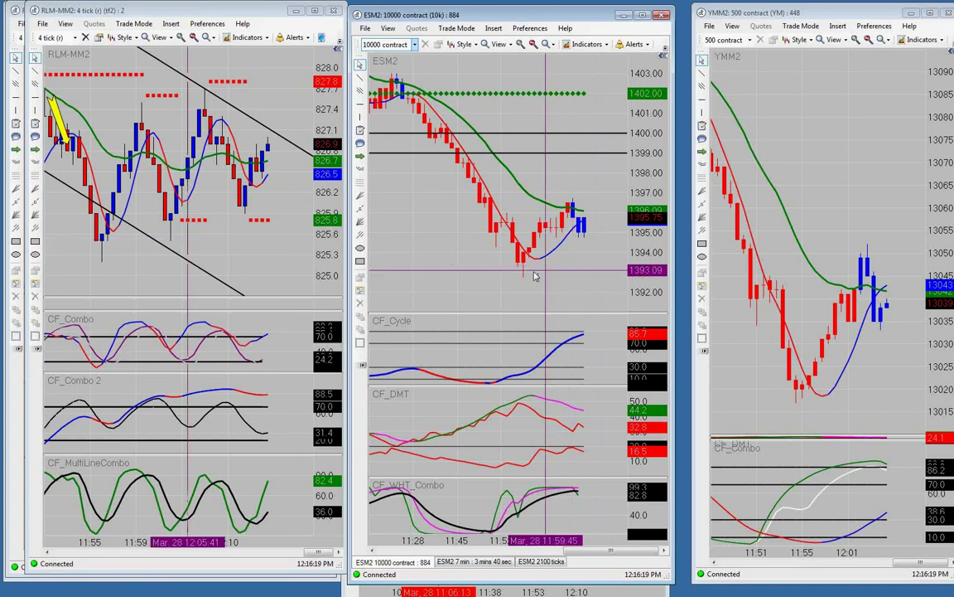
{"action": "scroll", "coordinate": [546, 497], "scroll_direction": "up", "scroll_amount": 5}
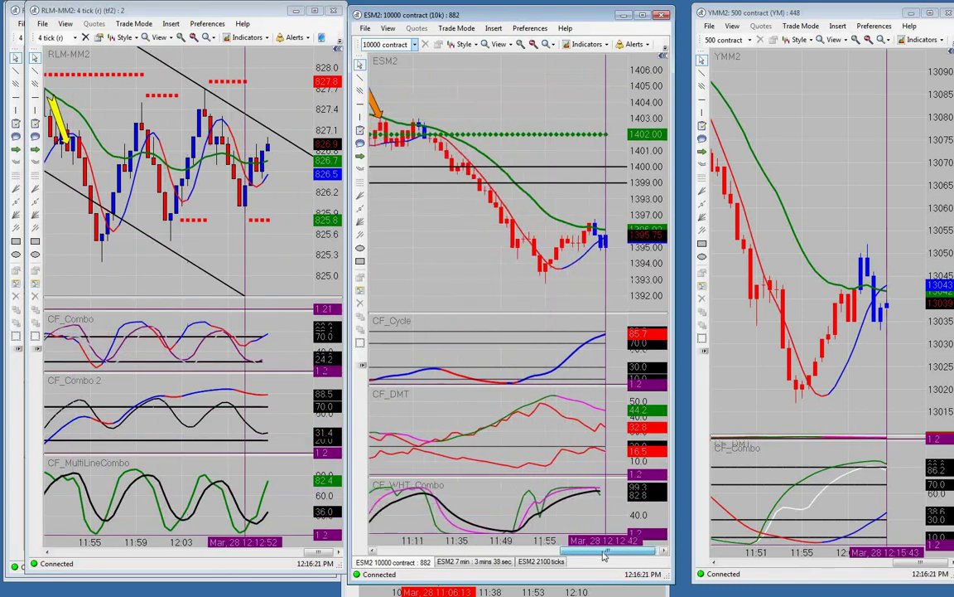
{"action": "left_click_drag", "start_coordinate": [592, 557], "coordinate": [546, 554]}
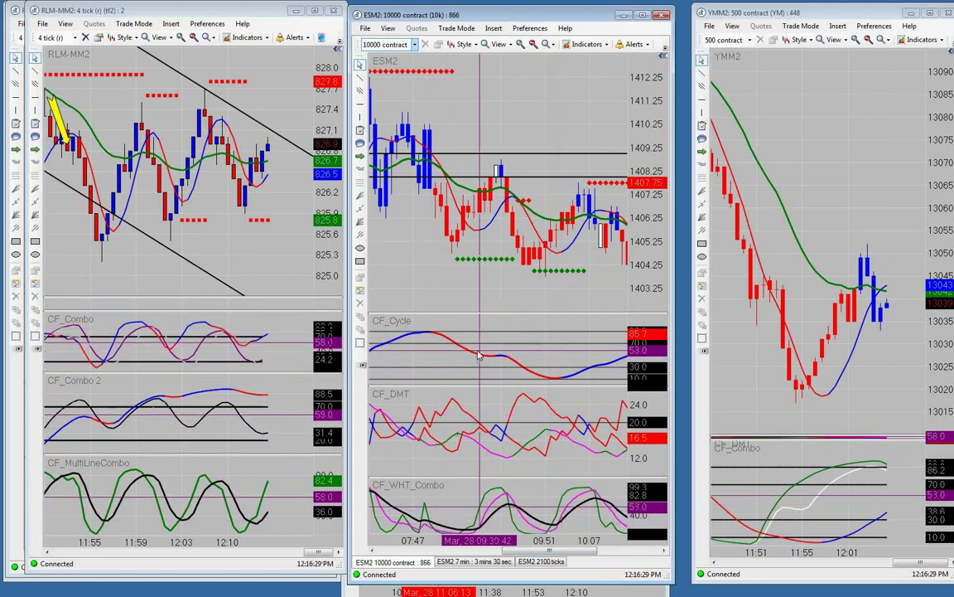
{"action": "scroll", "coordinate": [480, 323], "scroll_direction": "down", "scroll_amount": 5}
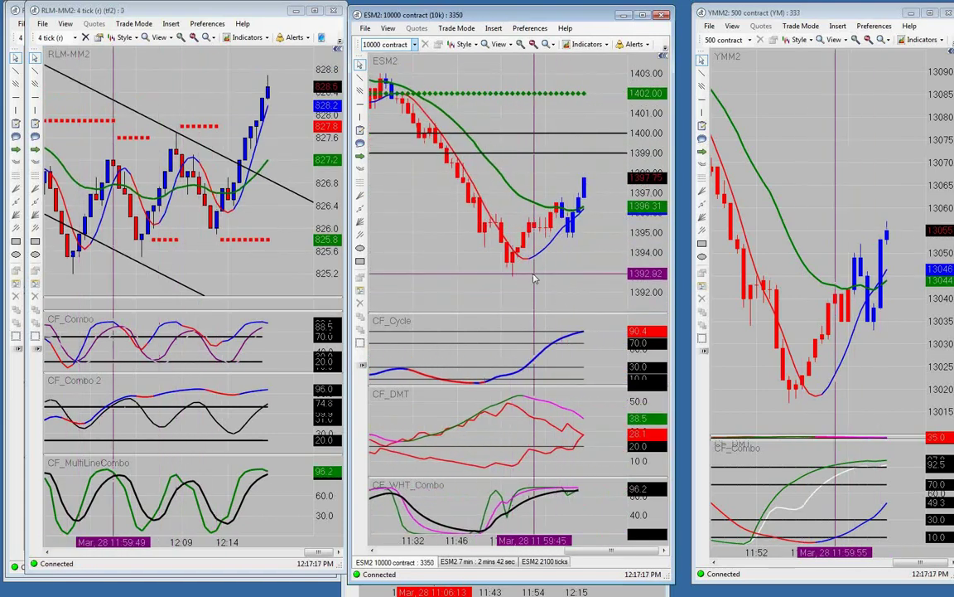
- Examine the ESM2 10000 contract chart from the decline marked by the orange arrow forward to the latest bars
{"action": "scroll", "coordinate": [469, 256], "scroll_direction": "up", "scroll_amount": 10}
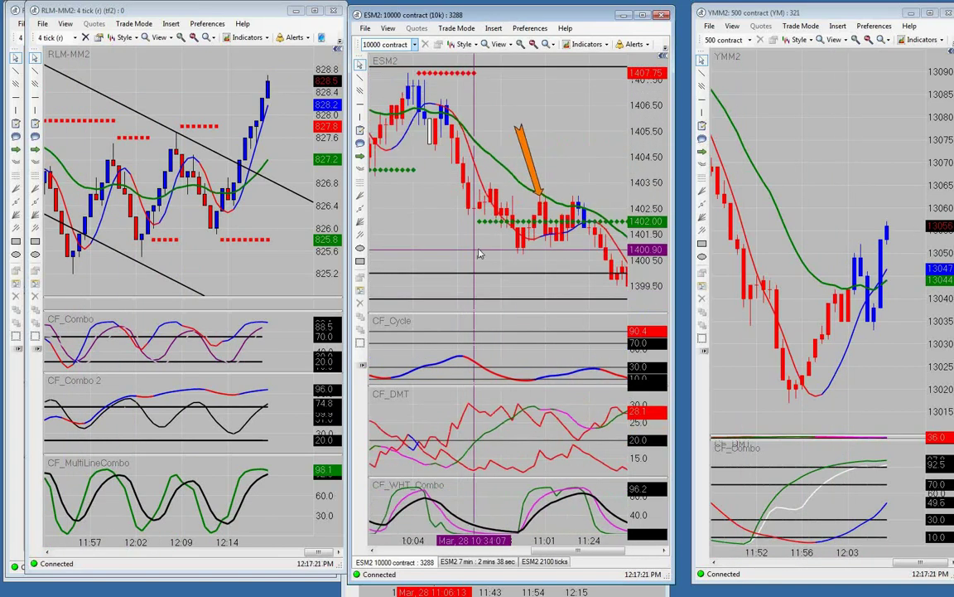
{"action": "scroll", "coordinate": [551, 258], "scroll_direction": "down", "scroll_amount": 3}
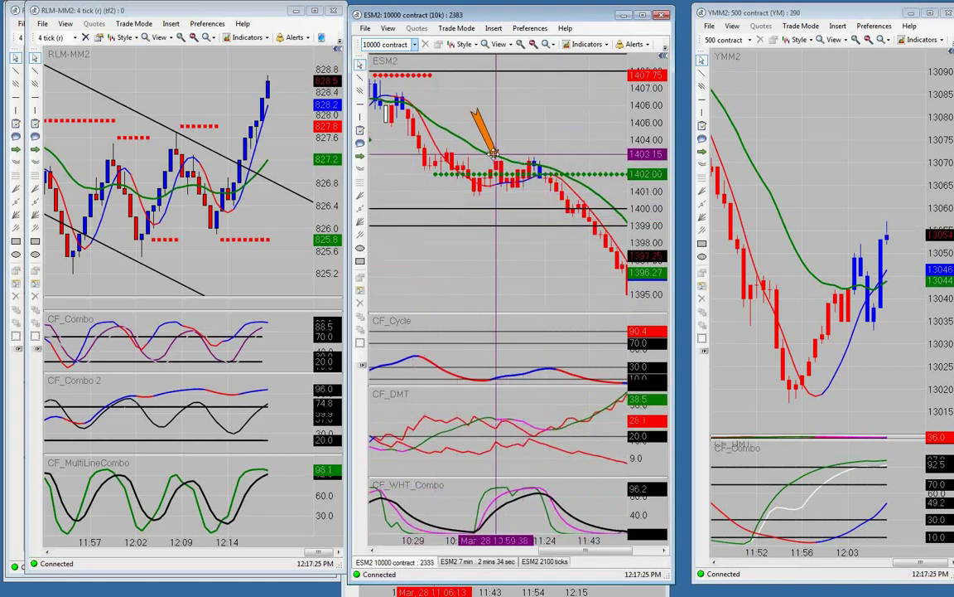
{"action": "scroll", "coordinate": [455, 156], "scroll_direction": "down", "scroll_amount": 2}
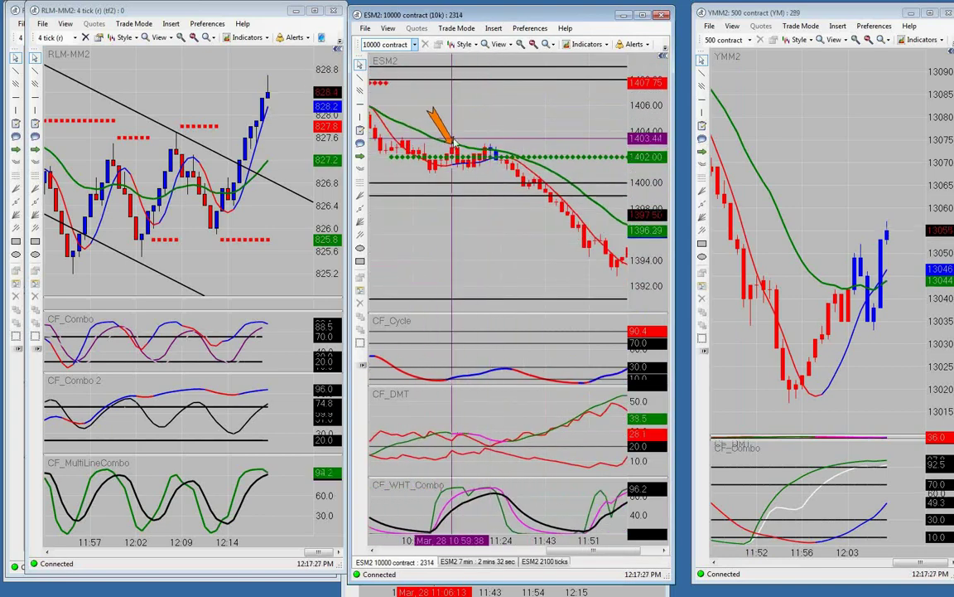
{"action": "scroll", "coordinate": [455, 149], "scroll_direction": "down", "scroll_amount": 2}
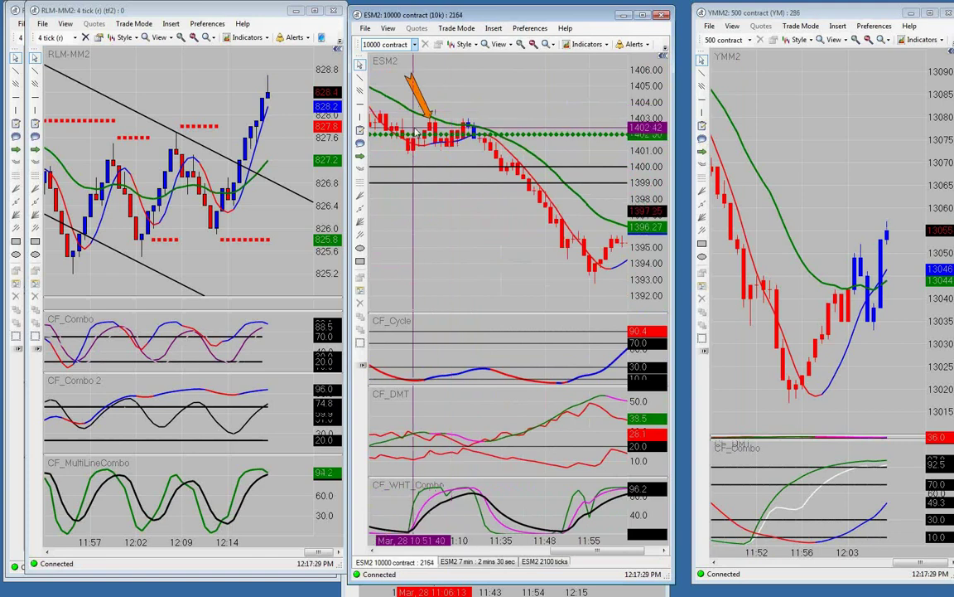
{"action": "scroll", "coordinate": [435, 156], "scroll_direction": "down", "scroll_amount": 2}
{"action": "scroll", "coordinate": [431, 158], "scroll_direction": "down", "scroll_amount": 2}
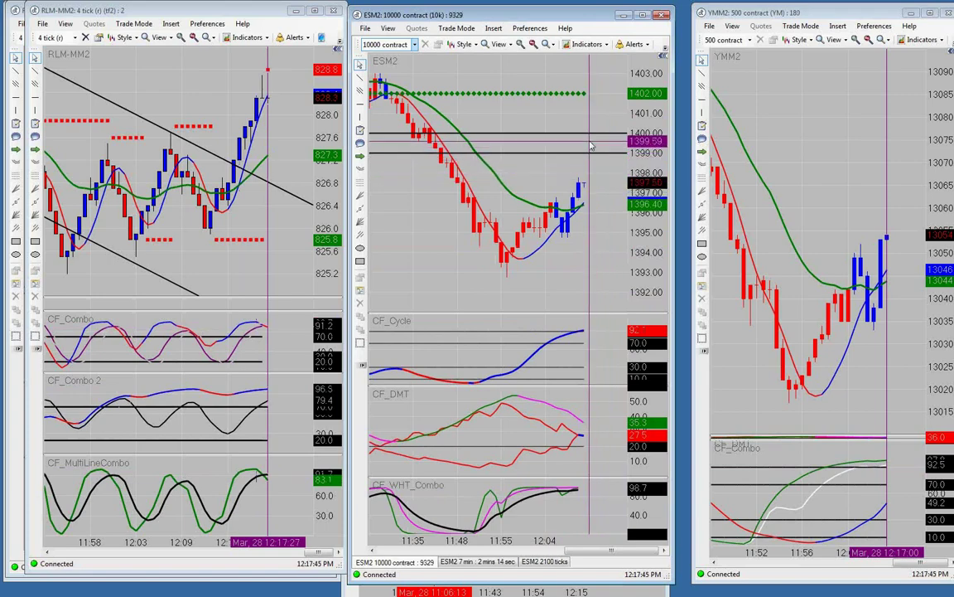
{"action": "scroll", "coordinate": [599, 155], "scroll_direction": "left", "scroll_amount": 10}
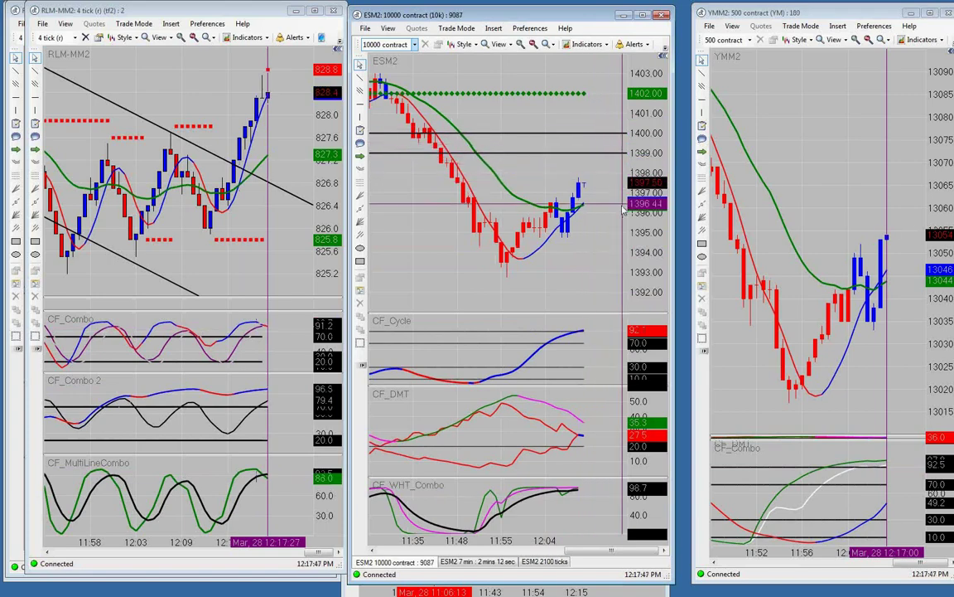
{"action": "scroll", "coordinate": [588, 278], "scroll_direction": "right", "scroll_amount": 10}
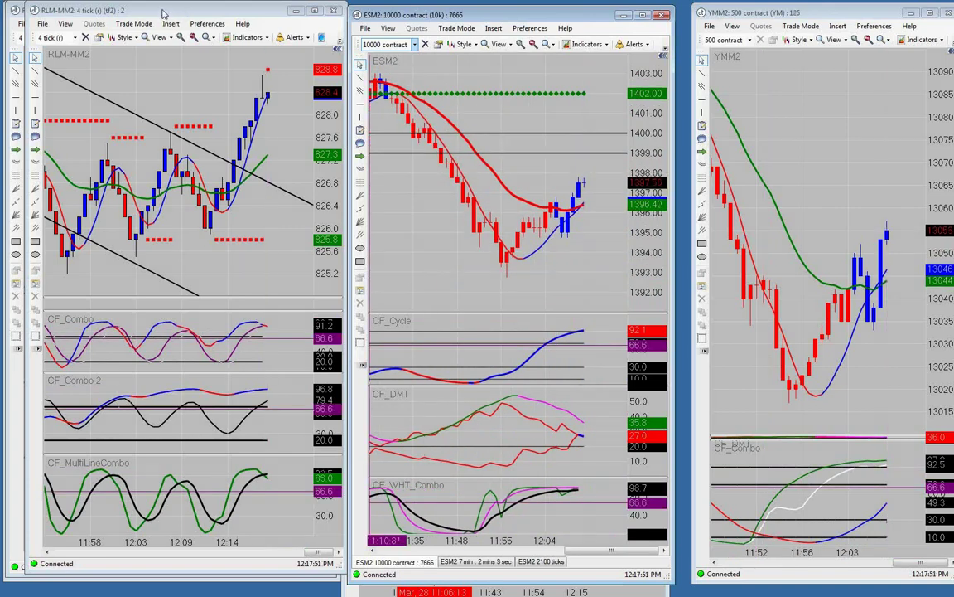
- Move the RLM-MM2 chart windows off the ESM2 4 tick chart and view its bars around the orange arrow
{"action": "left_click_drag", "start_coordinate": [164, 12], "coordinate": [512, 20]}
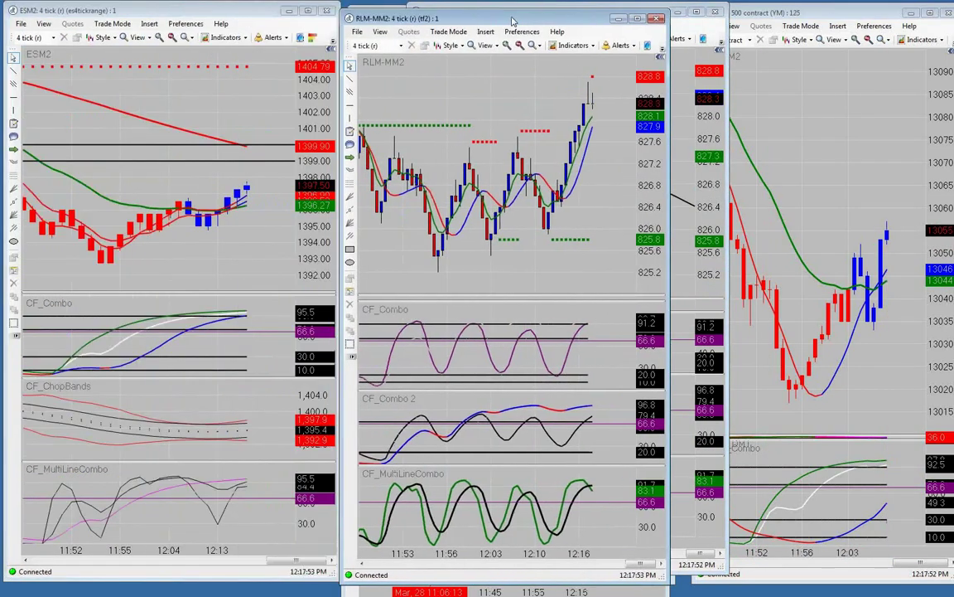
{"action": "scroll", "coordinate": [178, 255], "scroll_direction": "left", "scroll_amount": 10}
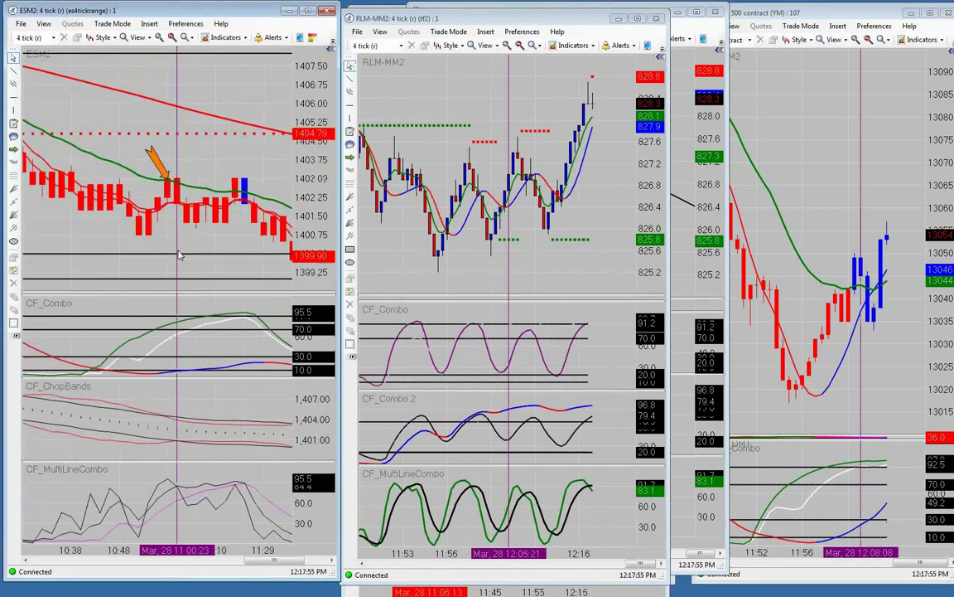
{"action": "scroll", "coordinate": [233, 228], "scroll_direction": "right", "scroll_amount": 2}
{"action": "scroll", "coordinate": [189, 214], "scroll_direction": "right", "scroll_amount": 5}
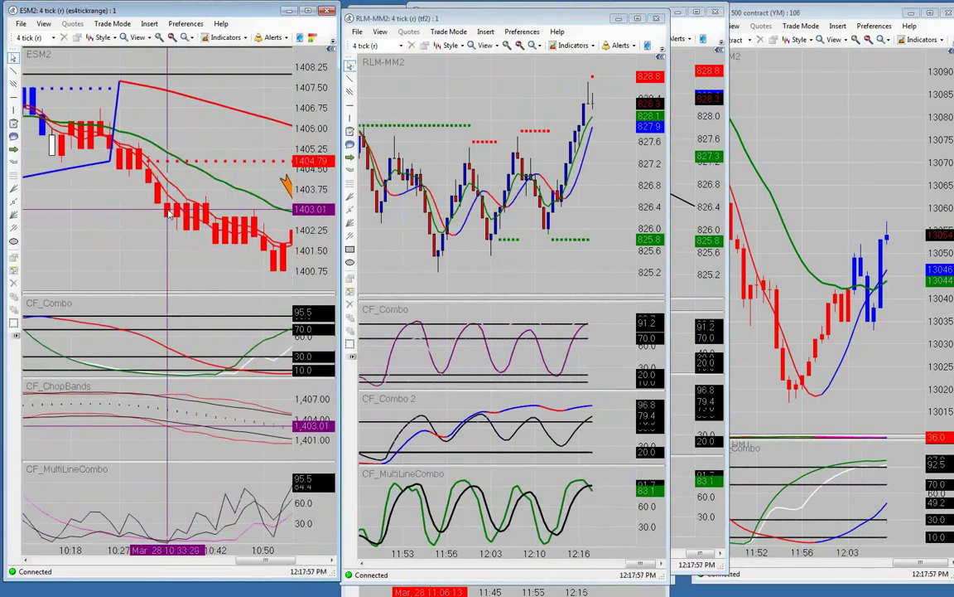
{"action": "scroll", "coordinate": [173, 214], "scroll_direction": "right", "scroll_amount": 3}
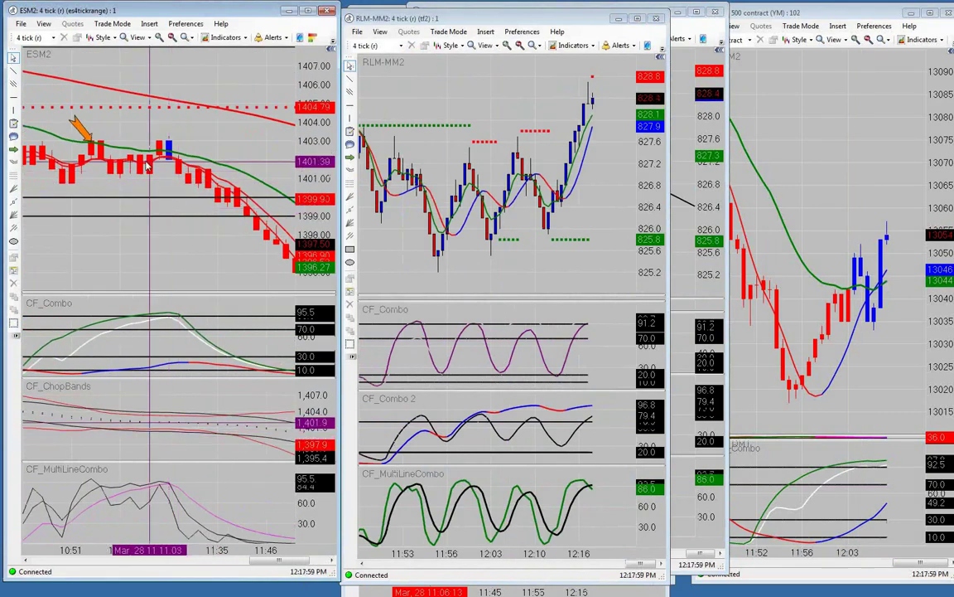
{"action": "scroll", "coordinate": [107, 162], "scroll_direction": "right", "scroll_amount": 2}
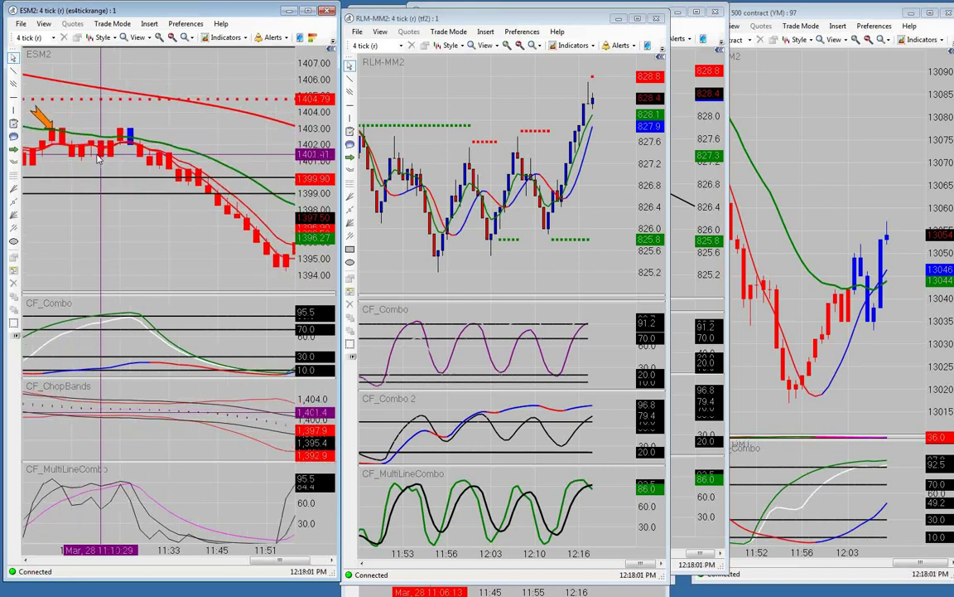
- Examine the ESM2 4 tick chart's morning session, from the bars before 09:44 forward through the decline to about 11:55
{"action": "scroll", "coordinate": [98, 159], "scroll_direction": "left", "scroll_amount": 10}
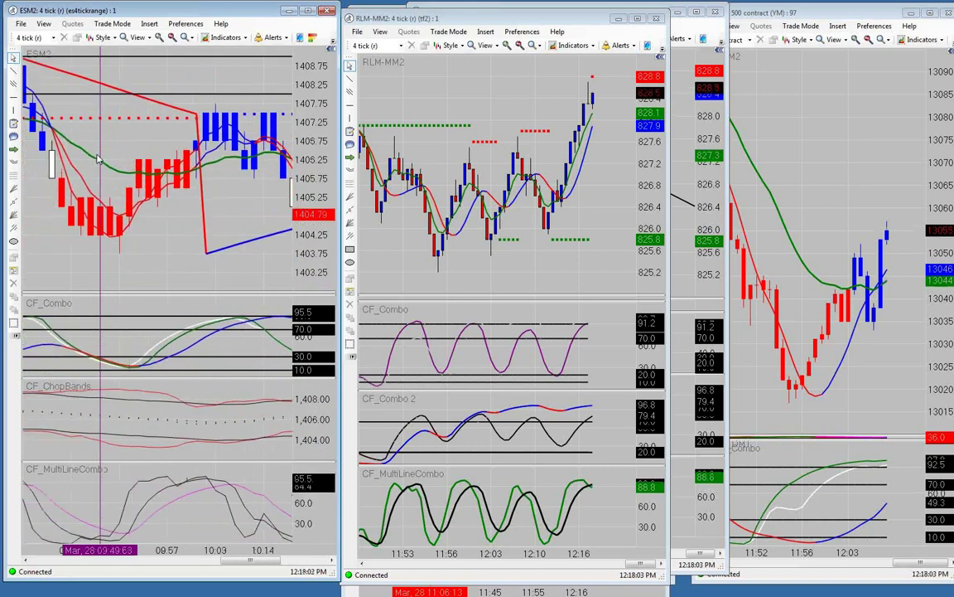
{"action": "scroll", "coordinate": [98, 159], "scroll_direction": "left", "scroll_amount": 8}
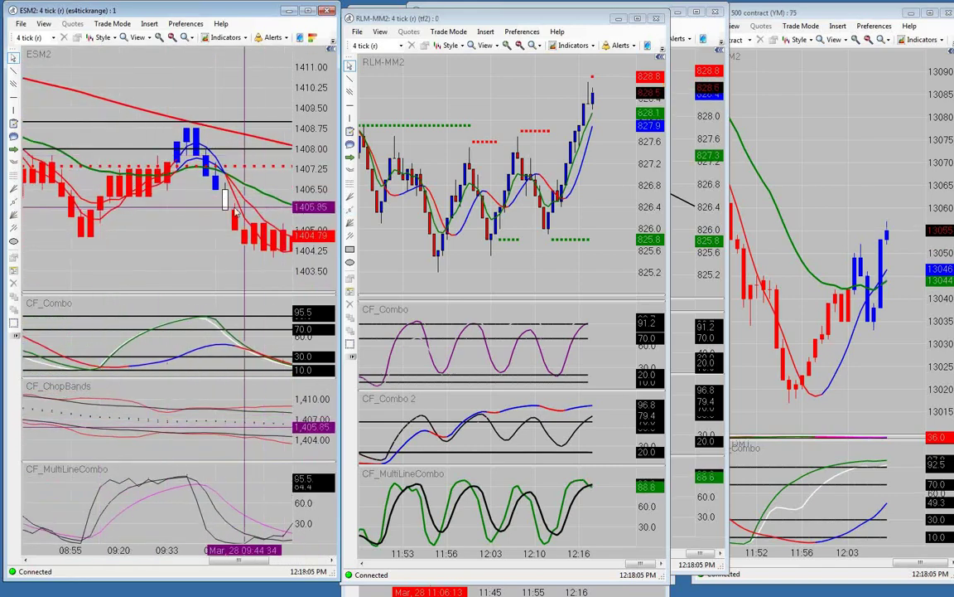
{"action": "scroll", "coordinate": [234, 213], "scroll_direction": "right", "scroll_amount": 5}
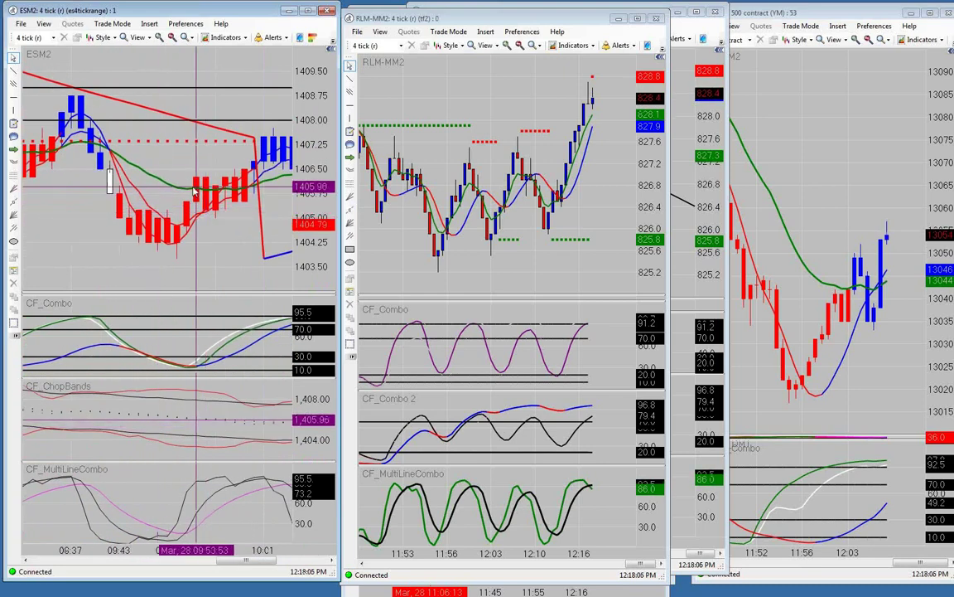
{"action": "scroll", "coordinate": [193, 191], "scroll_direction": "right", "scroll_amount": 2}
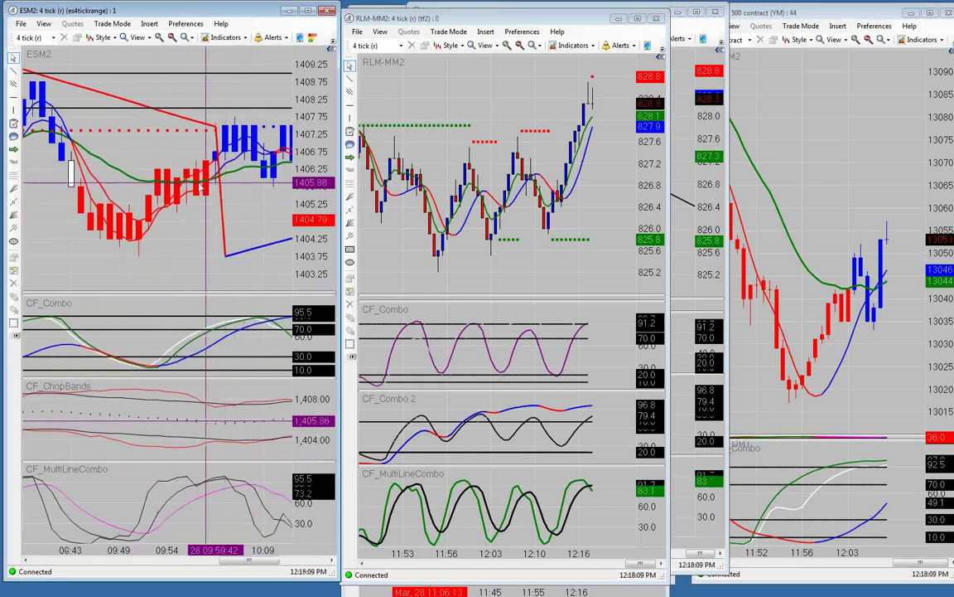
{"action": "scroll", "coordinate": [153, 180], "scroll_direction": "right", "scroll_amount": 2}
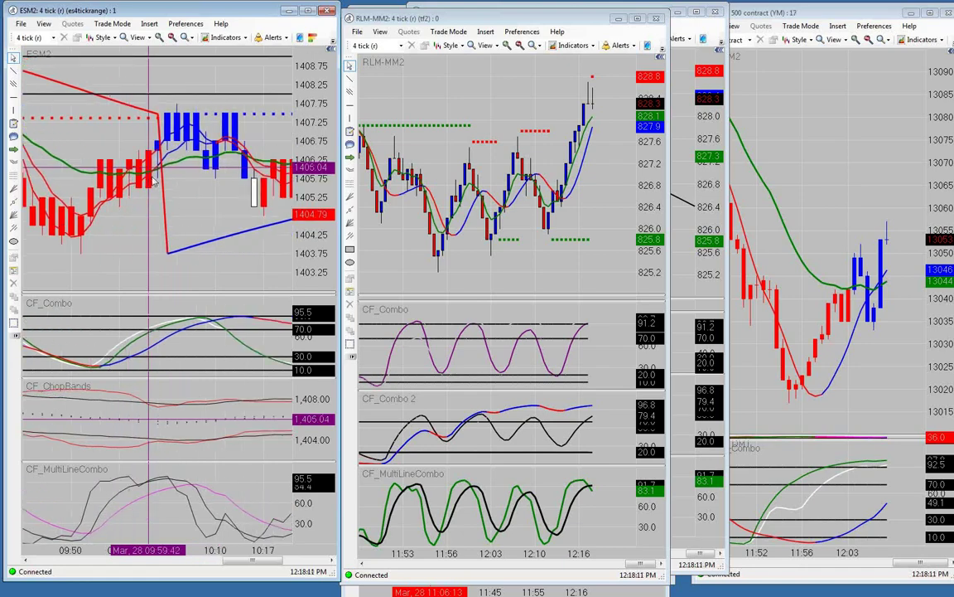
{"action": "scroll", "coordinate": [116, 181], "scroll_direction": "right", "scroll_amount": 2}
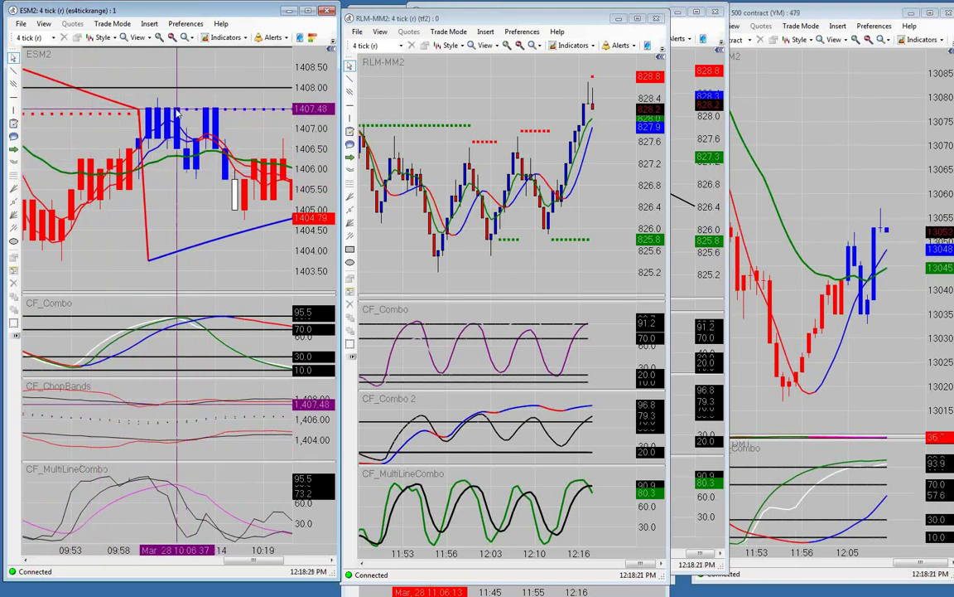
{"action": "scroll", "coordinate": [174, 107], "scroll_direction": "down", "scroll_amount": 10}
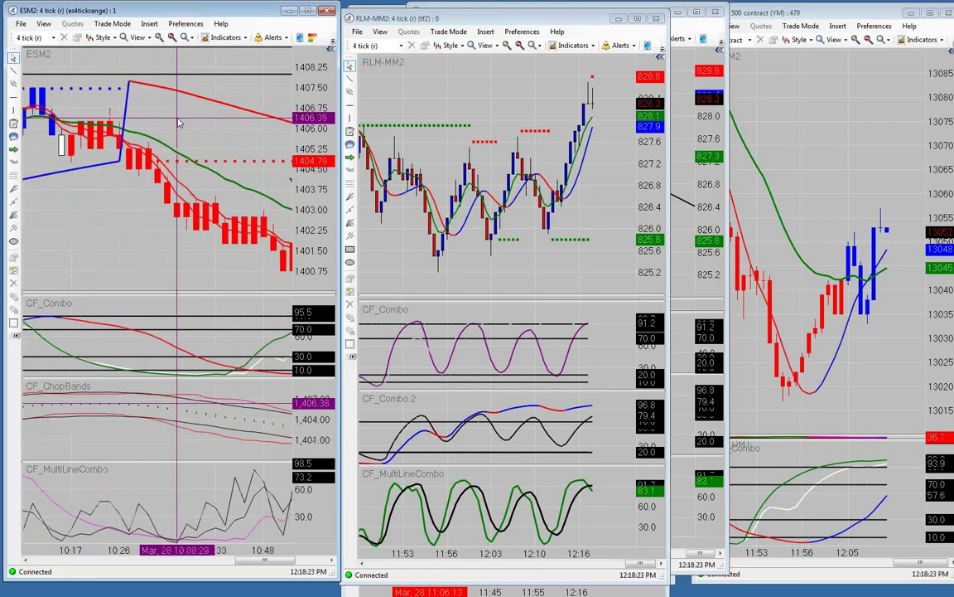
{"action": "scroll", "coordinate": [206, 168], "scroll_direction": "down", "scroll_amount": 15}
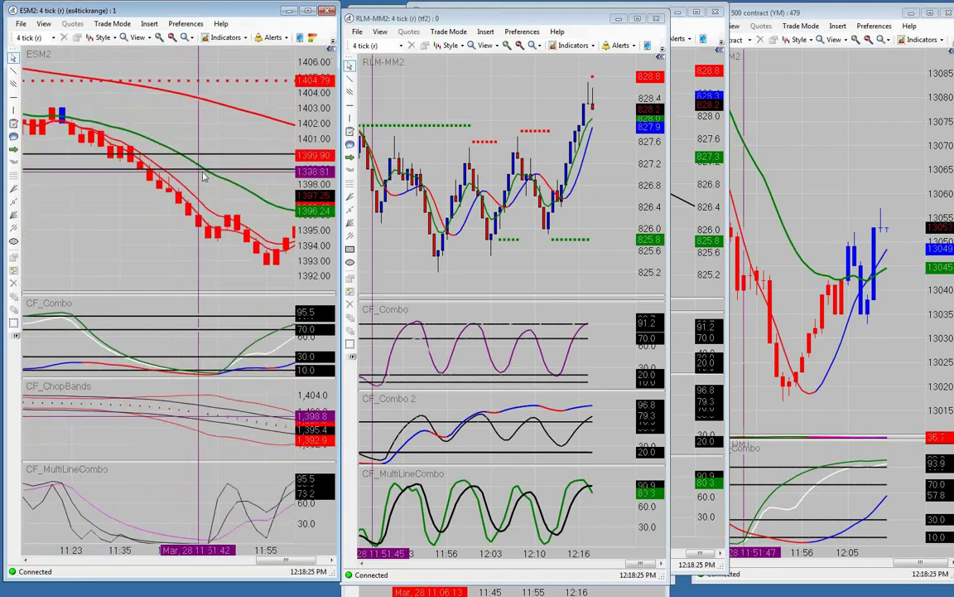
- Move both RLM-MM2 chart windows back over the ESM2 4 tick chart and switch to the YMM2 500 contract chart
{"action": "left_click_drag", "start_coordinate": [531, 21], "coordinate": [205, 15]}
{"action": "left_click_drag", "start_coordinate": [597, 13], "coordinate": [218, 17]}
{"action": "left_click", "coordinate": [811, 120]}
- Examine the YMM2 500 contract chart's earlier bars back to the yellow arrows between about 09:44 and 10:14
{"action": "scroll", "coordinate": [812, 121], "scroll_direction": "up", "scroll_amount": 15}
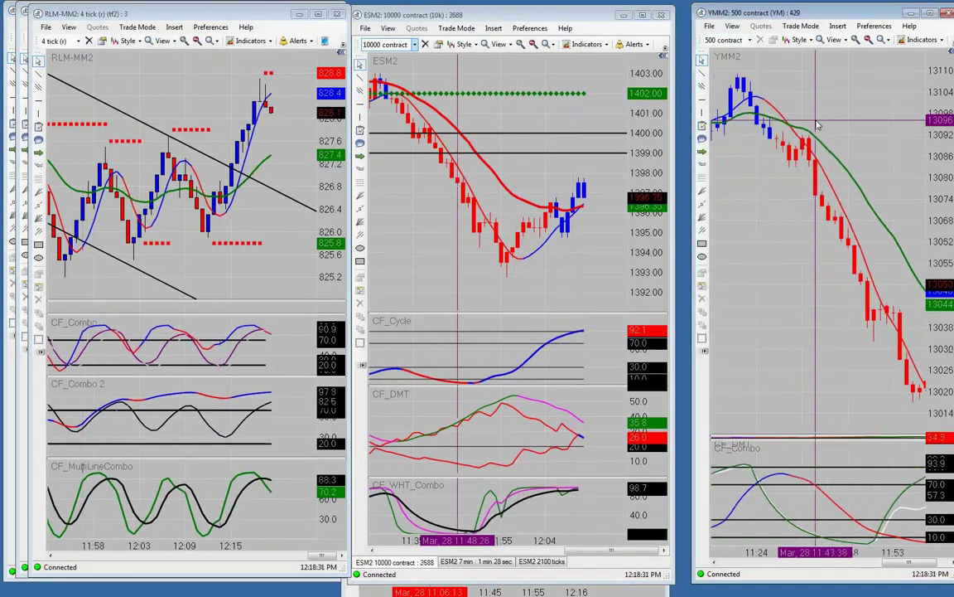
{"action": "scroll", "coordinate": [817, 125], "scroll_direction": "up", "scroll_amount": 5}
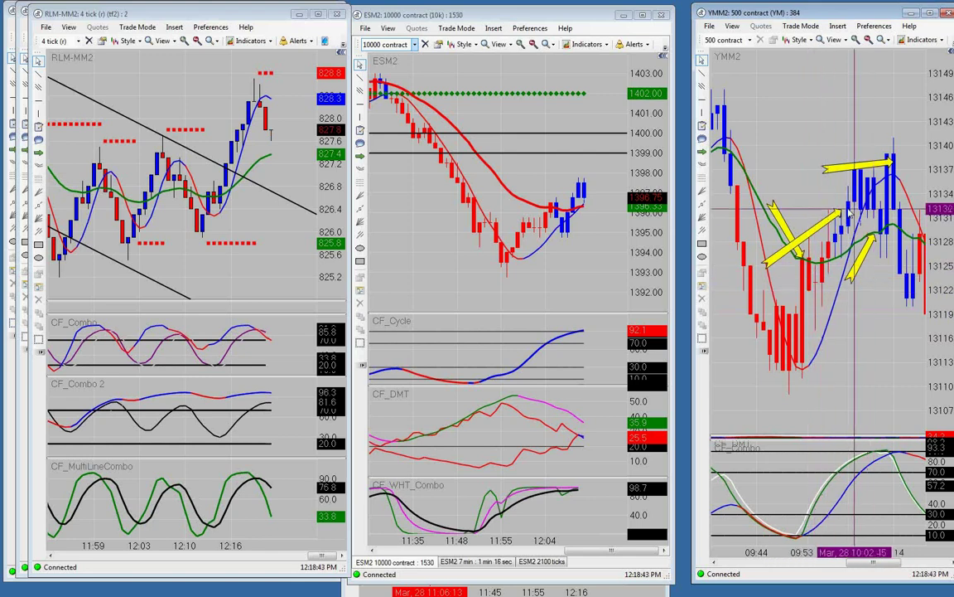
{"action": "scroll", "coordinate": [845, 216], "scroll_direction": "down", "scroll_amount": 3}
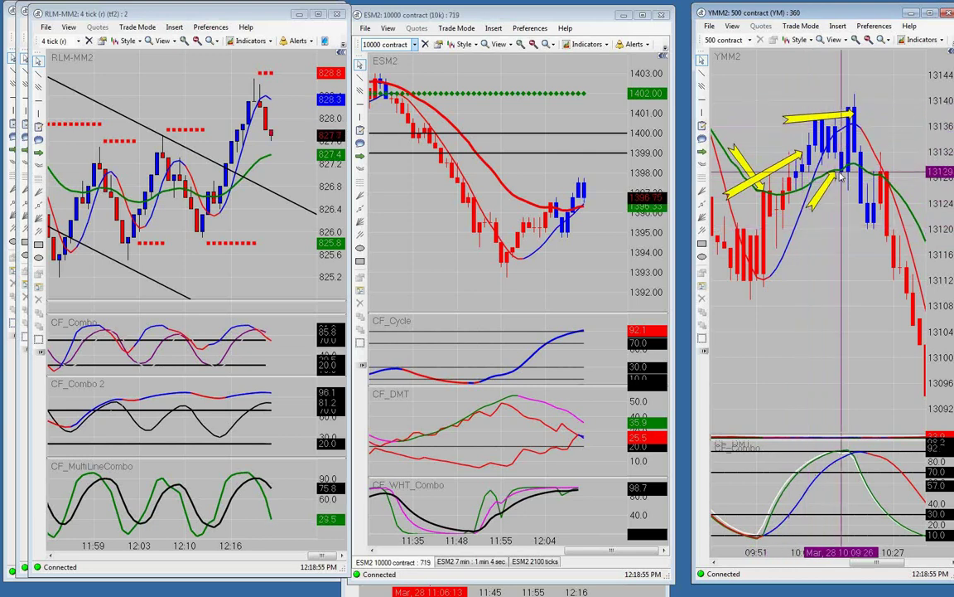
{"action": "left_click_drag", "start_coordinate": [841, 166], "coordinate": [803, 173]}
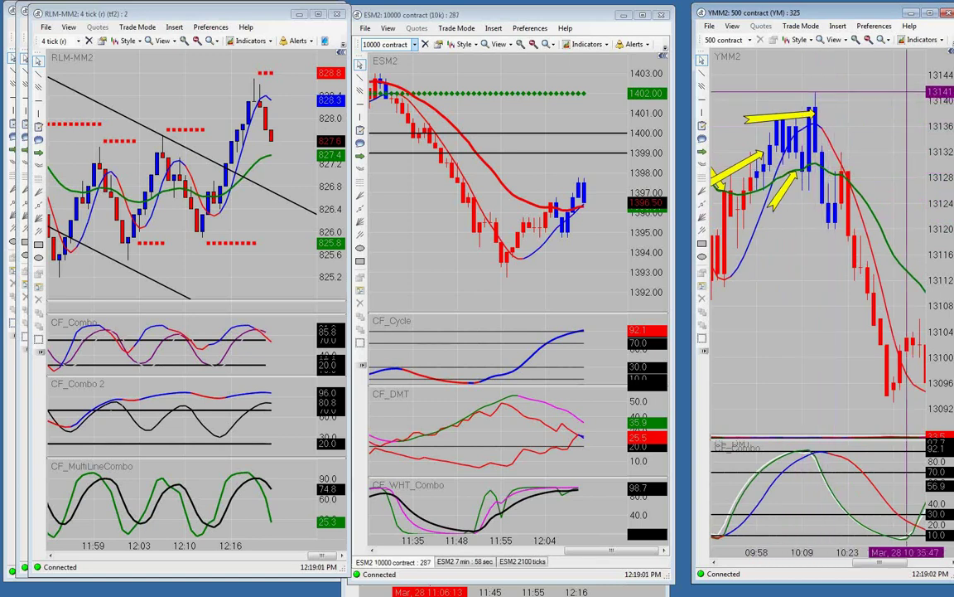
- Close the YMM2 Depth of Market window and examine the YMM2 chart forward from the yellow arrows to about 11:29
{"action": "left_click_drag", "start_coordinate": [919, 82], "coordinate": [812, 85]}
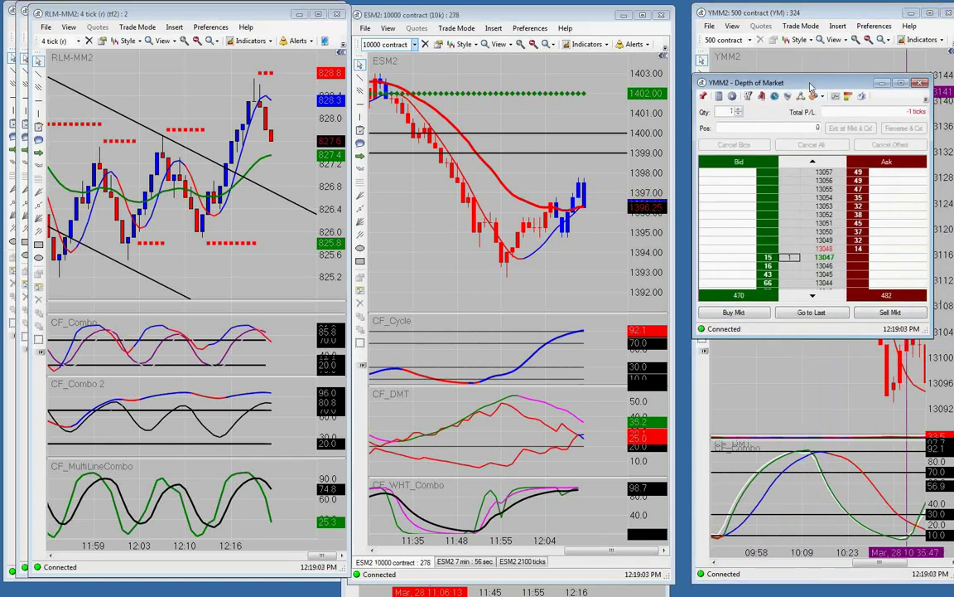
{"action": "left_click", "coordinate": [919, 83]}
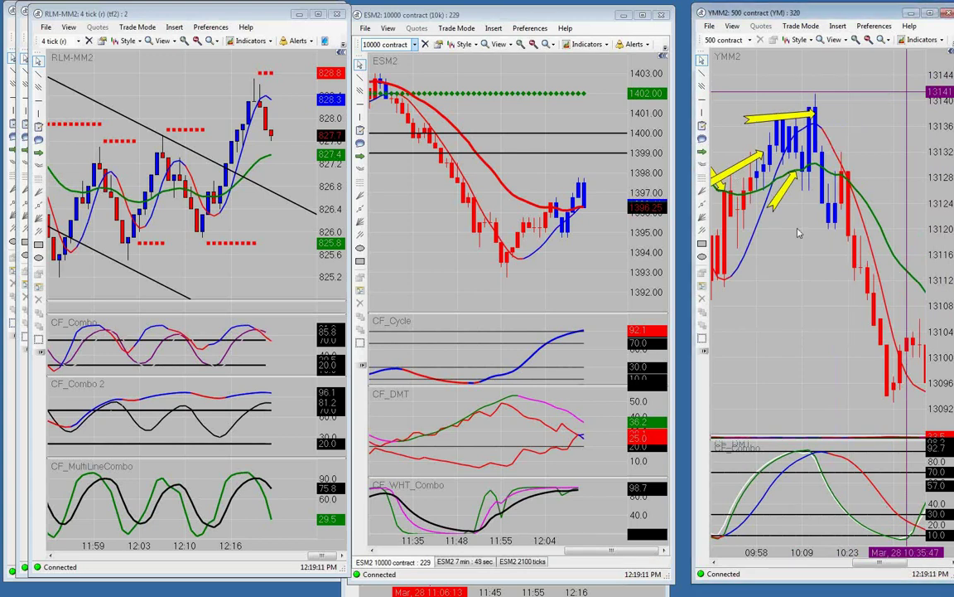
{"action": "scroll", "coordinate": [787, 199], "scroll_direction": "down", "scroll_amount": 5}
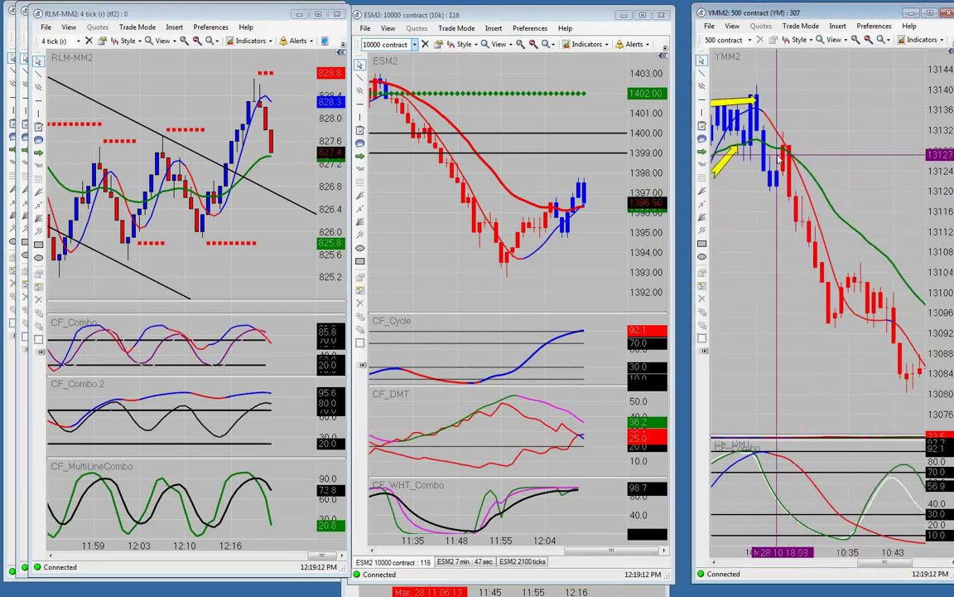
{"action": "scroll", "coordinate": [779, 164], "scroll_direction": "down", "scroll_amount": 4}
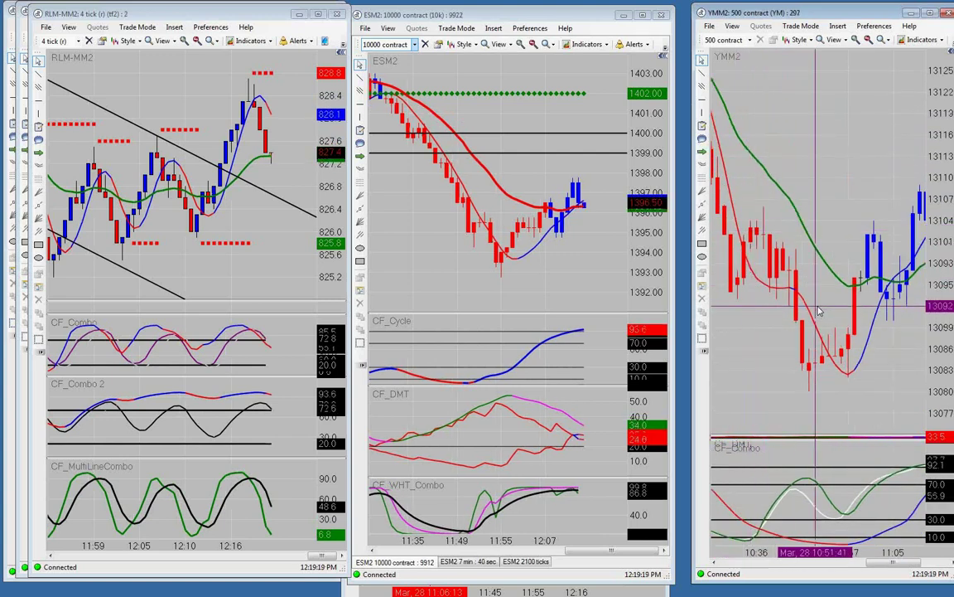
{"action": "scroll", "coordinate": [827, 311], "scroll_direction": "down", "scroll_amount": 3}
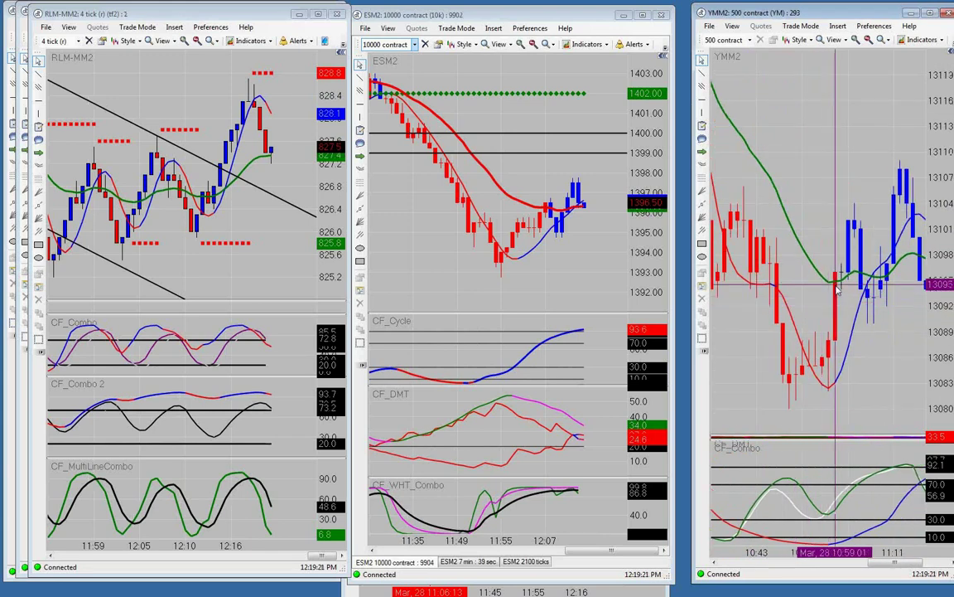
{"action": "scroll", "coordinate": [821, 265], "scroll_direction": "down", "scroll_amount": 2}
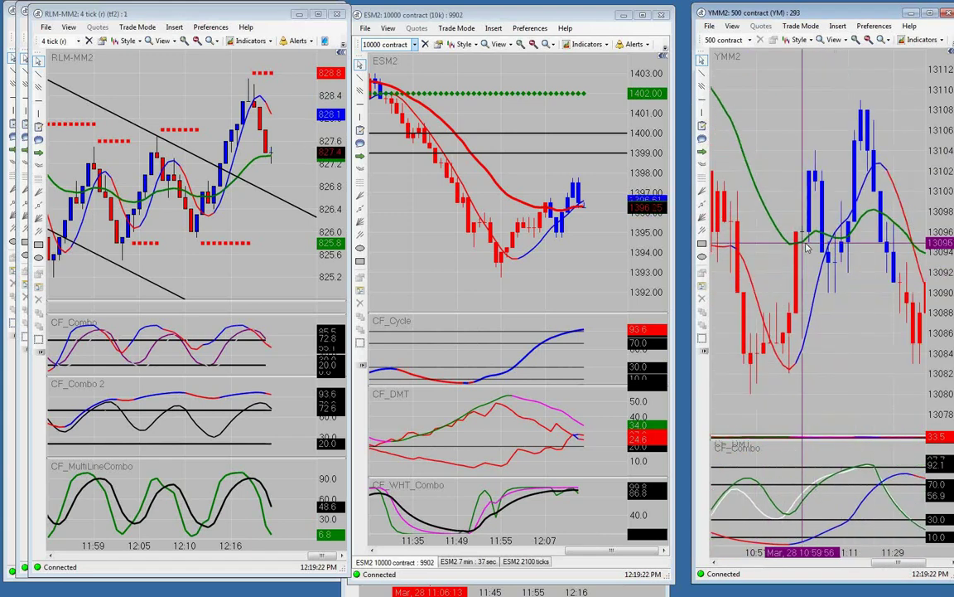
- Examine the YMM2 bars crossing the green moving average around 10:59 and the peak that follows
{"action": "scroll", "coordinate": [798, 248], "scroll_direction": "up", "scroll_amount": 3}
{"action": "scroll", "coordinate": [798, 248], "scroll_direction": "down", "scroll_amount": 2}
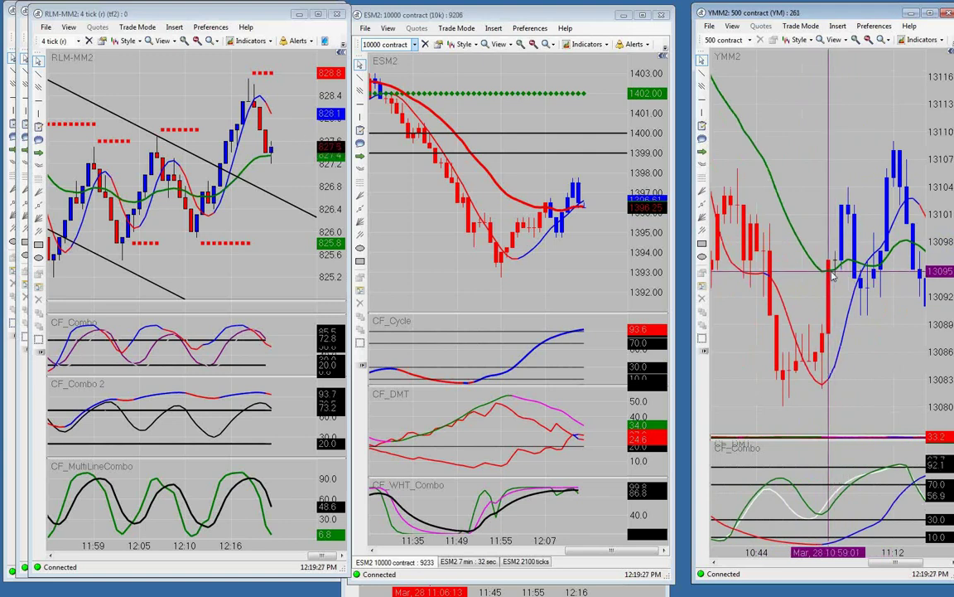
{"action": "scroll", "coordinate": [830, 277], "scroll_direction": "up", "scroll_amount": 4}
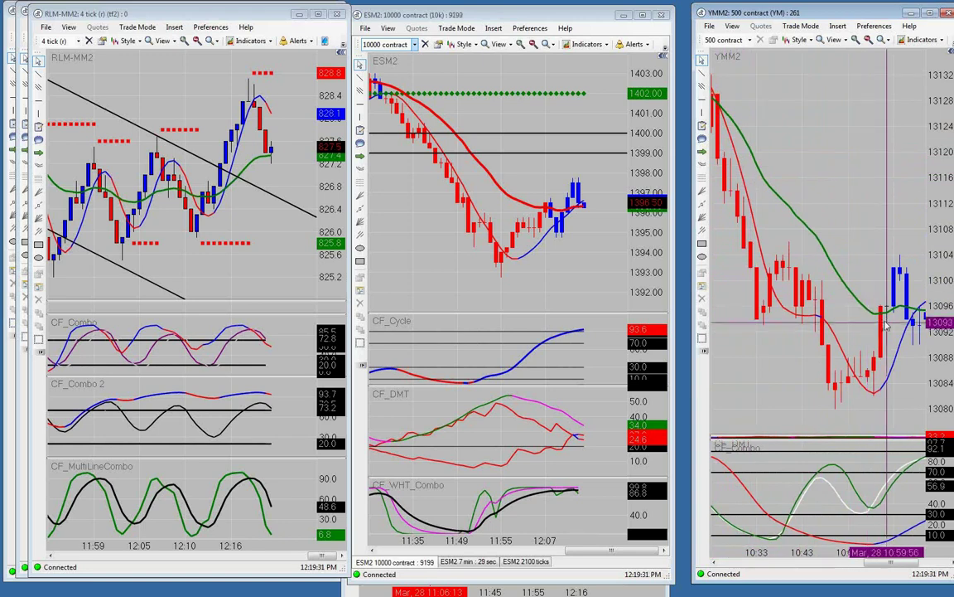
{"action": "scroll", "coordinate": [886, 319], "scroll_direction": "down", "scroll_amount": 2}
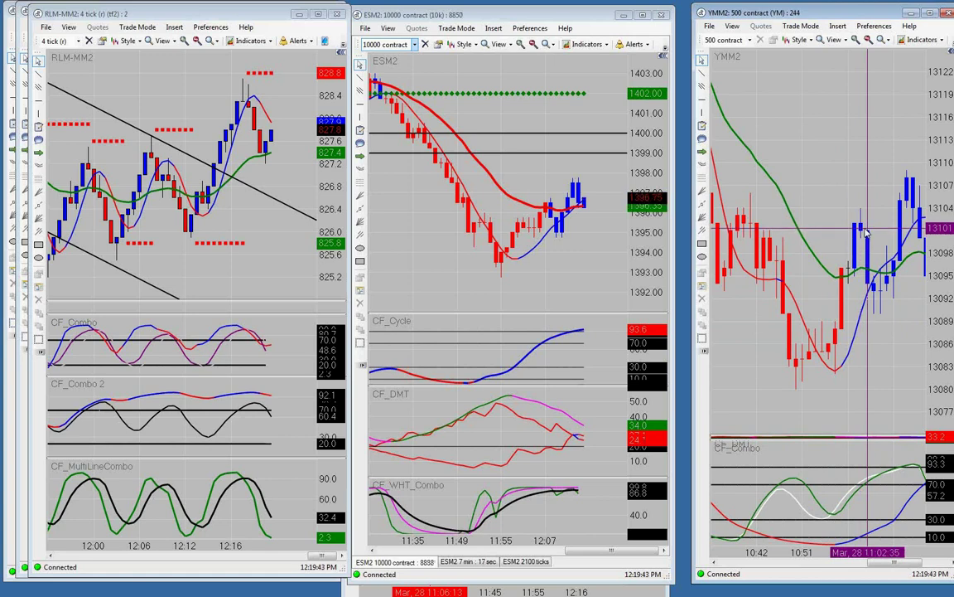
{"action": "left_click_drag", "start_coordinate": [866, 232], "coordinate": [820, 161]}
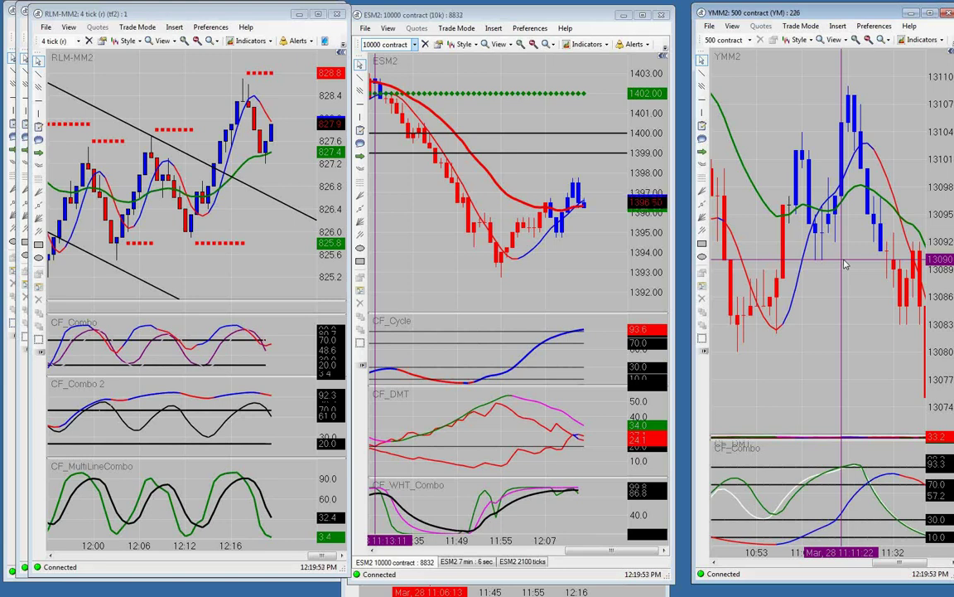
- Examine the YMM2 chart from the 11:24 turn through the decline to the latest bars
{"action": "scroll", "coordinate": [828, 257], "scroll_direction": "down", "scroll_amount": 5}
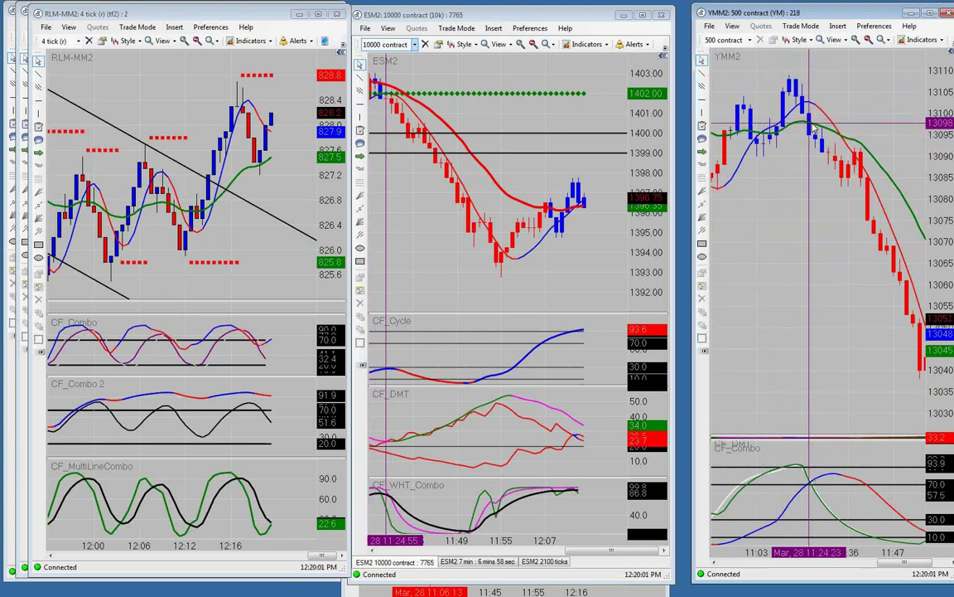
{"action": "scroll", "coordinate": [814, 128], "scroll_direction": "down", "scroll_amount": 4}
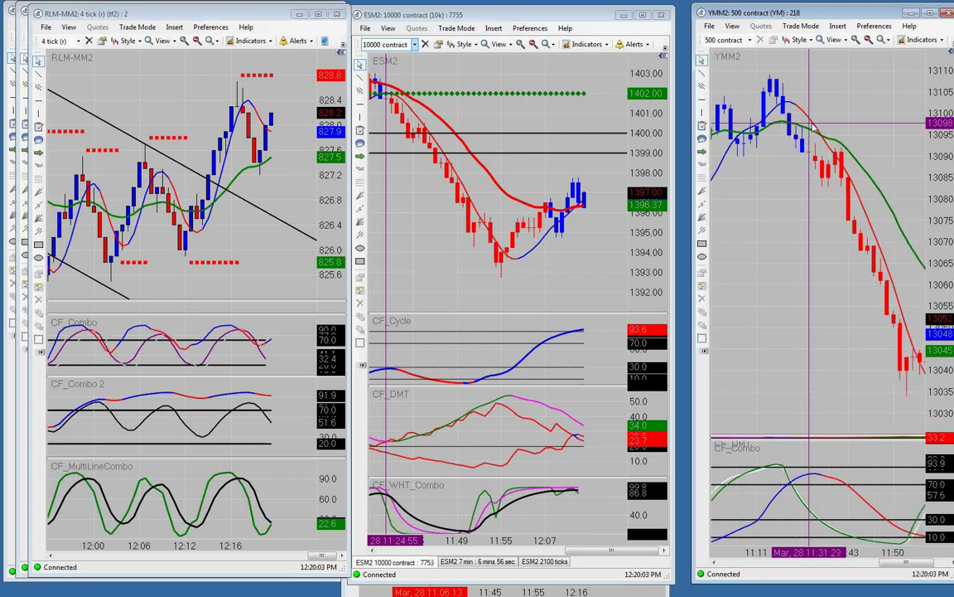
{"action": "scroll", "coordinate": [769, 120], "scroll_direction": "down", "scroll_amount": 5}
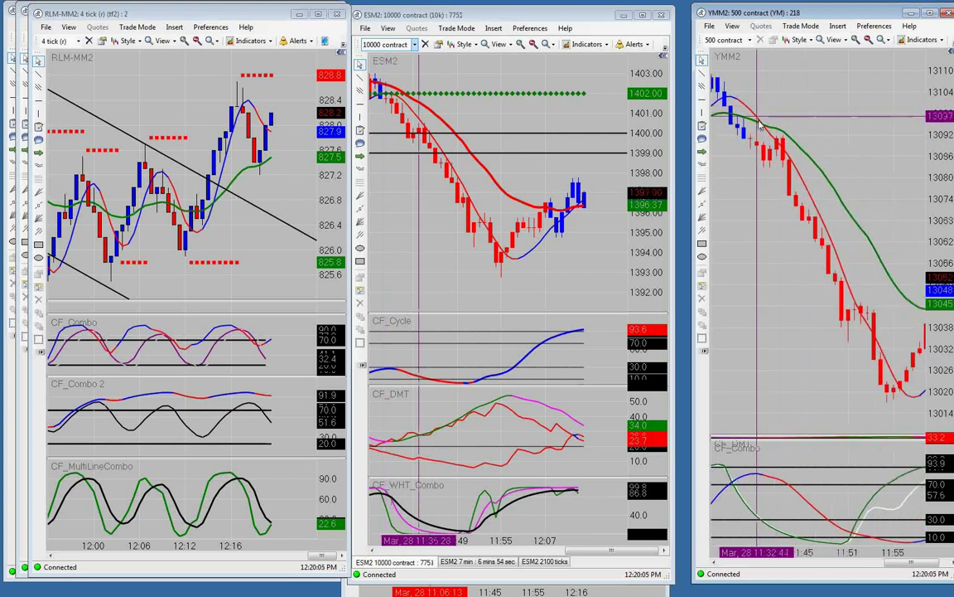
{"action": "scroll", "coordinate": [769, 128], "scroll_direction": "down", "scroll_amount": 3}
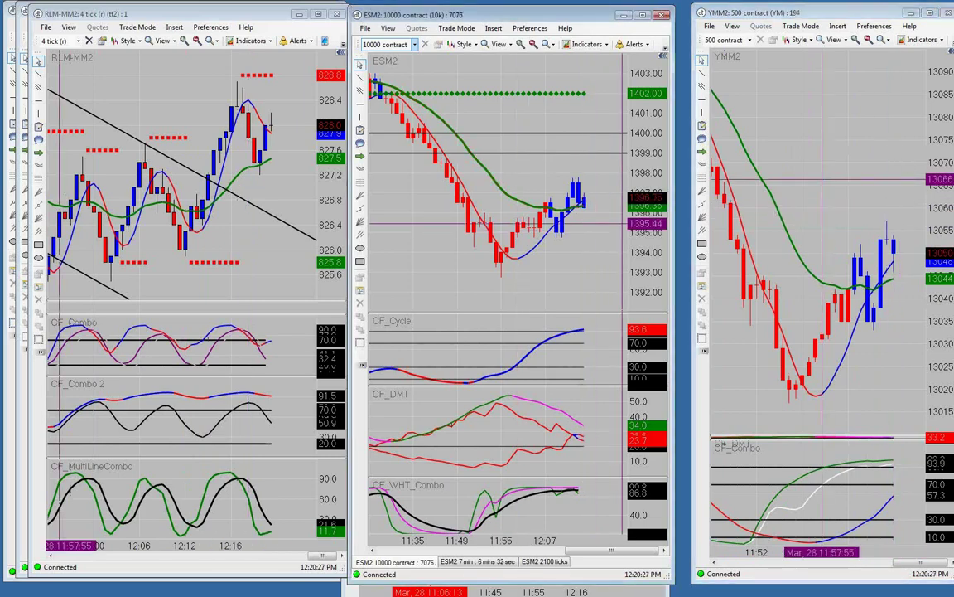
- Move the NQM2 4 tick chart window over the RLM-MM2 and ESM2 charts and view its bars back to about 10:00
{"action": "left_click_drag", "start_coordinate": [681, 33], "coordinate": [324, 24]}
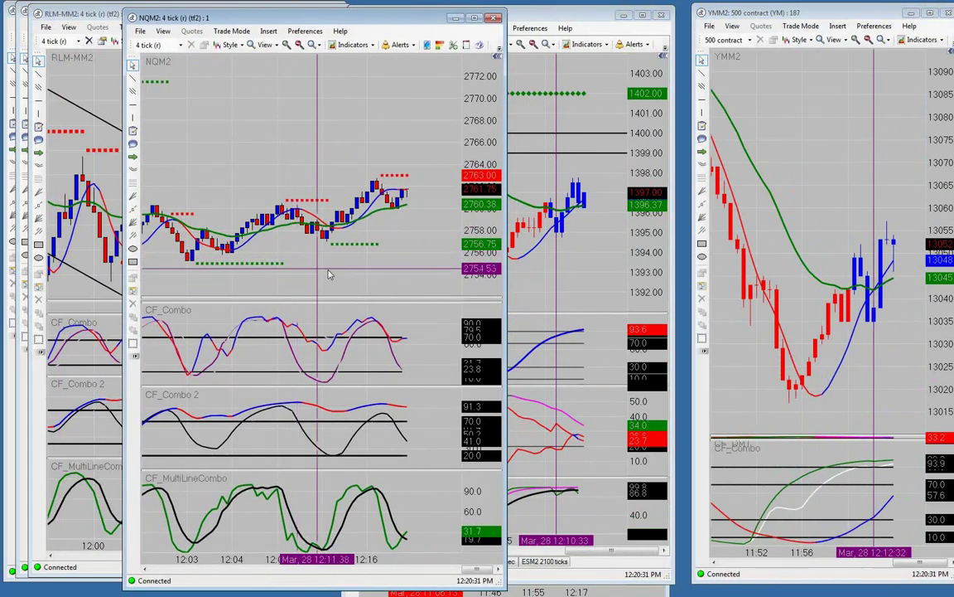
{"action": "scroll", "coordinate": [290, 253], "scroll_direction": "up", "scroll_amount": 15}
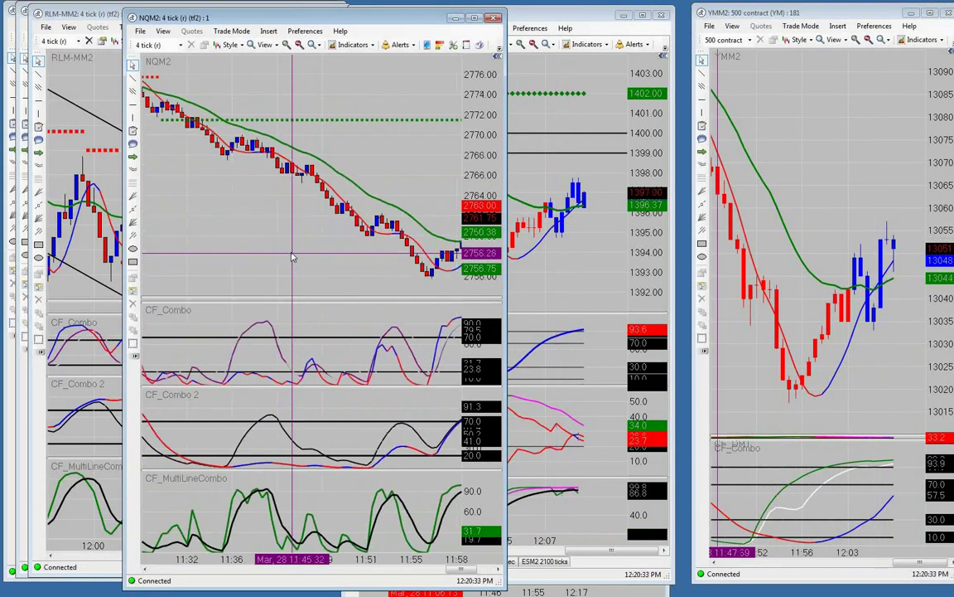
{"action": "scroll", "coordinate": [290, 254], "scroll_direction": "up", "scroll_amount": 15}
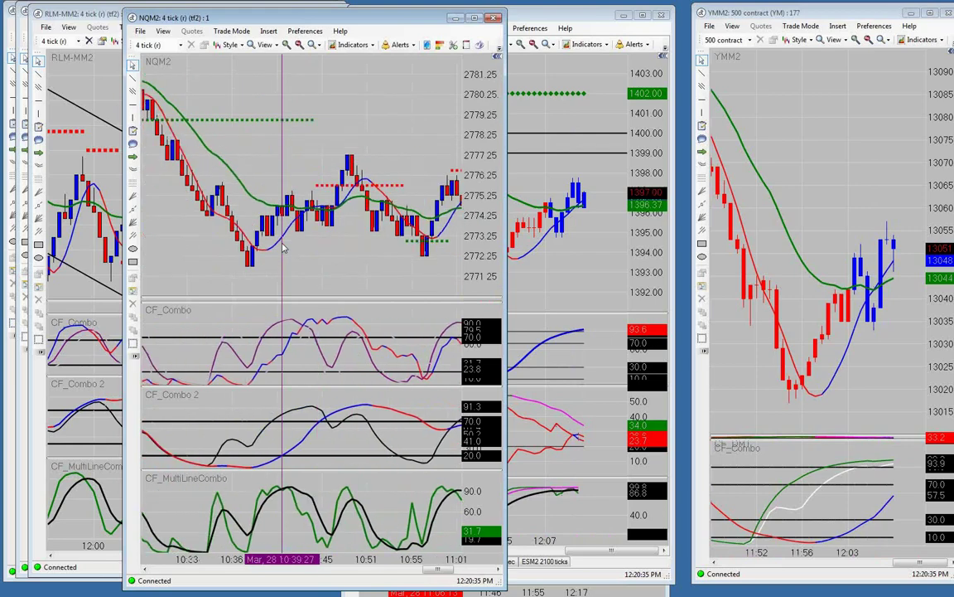
{"action": "scroll", "coordinate": [276, 244], "scroll_direction": "up", "scroll_amount": 3}
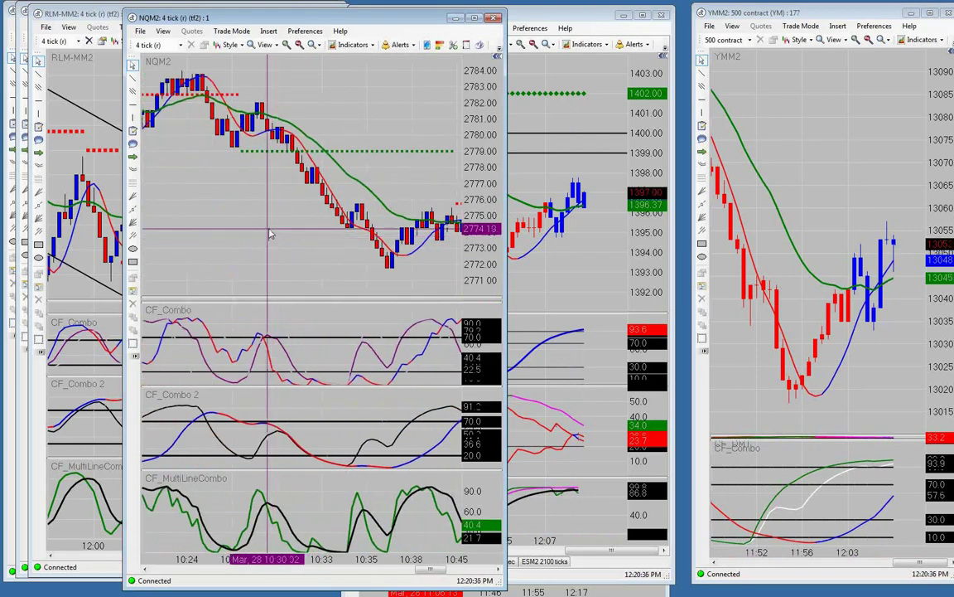
{"action": "scroll", "coordinate": [268, 232], "scroll_direction": "up", "scroll_amount": 10}
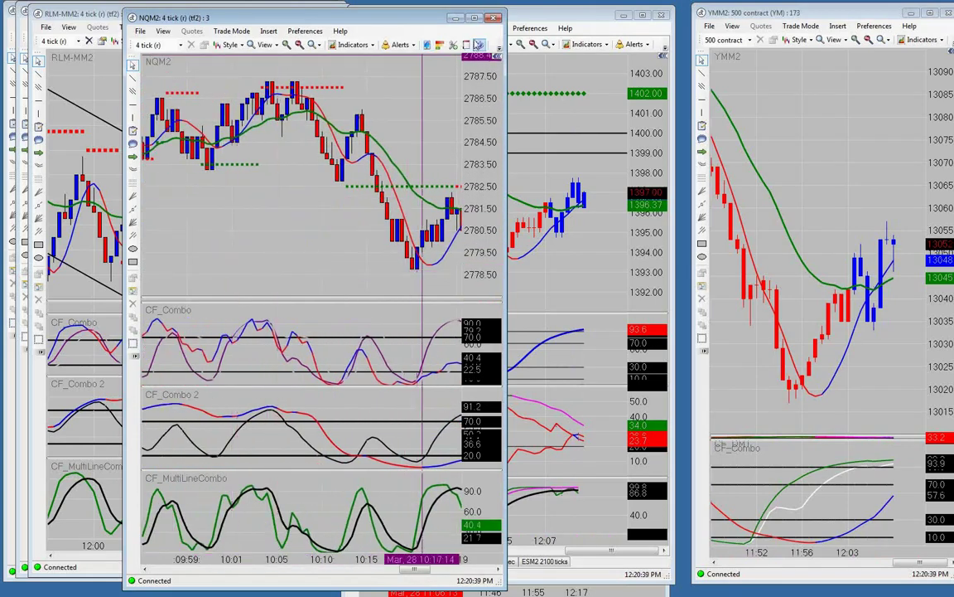
- Maximize the NQM2 chart, compress its bar spacing two levels, and view the bars around the 09:45 circle marking
{"action": "left_click", "coordinate": [476, 18]}
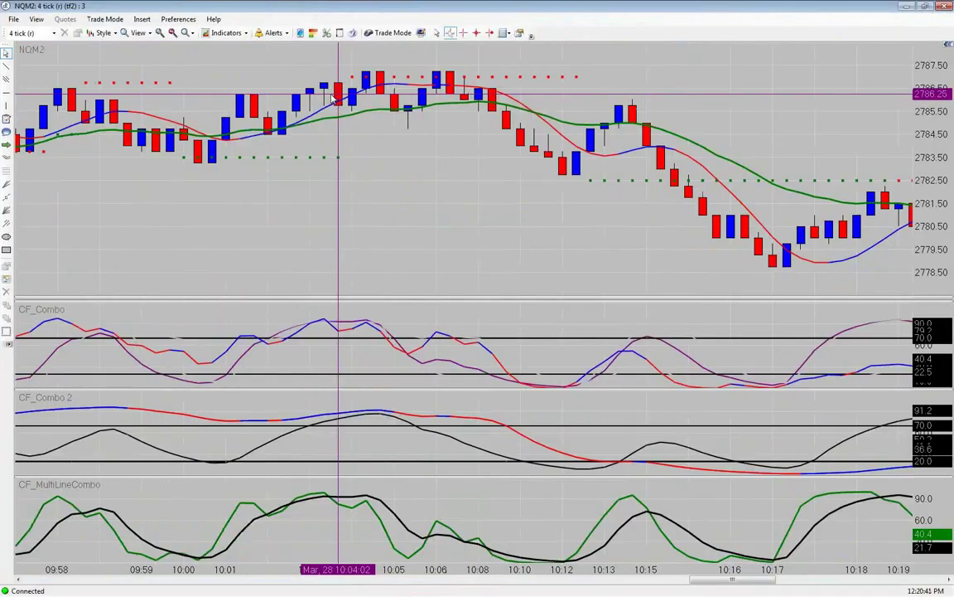
{"action": "left_click", "coordinate": [172, 32]}
{"action": "left_click", "coordinate": [172, 32]}
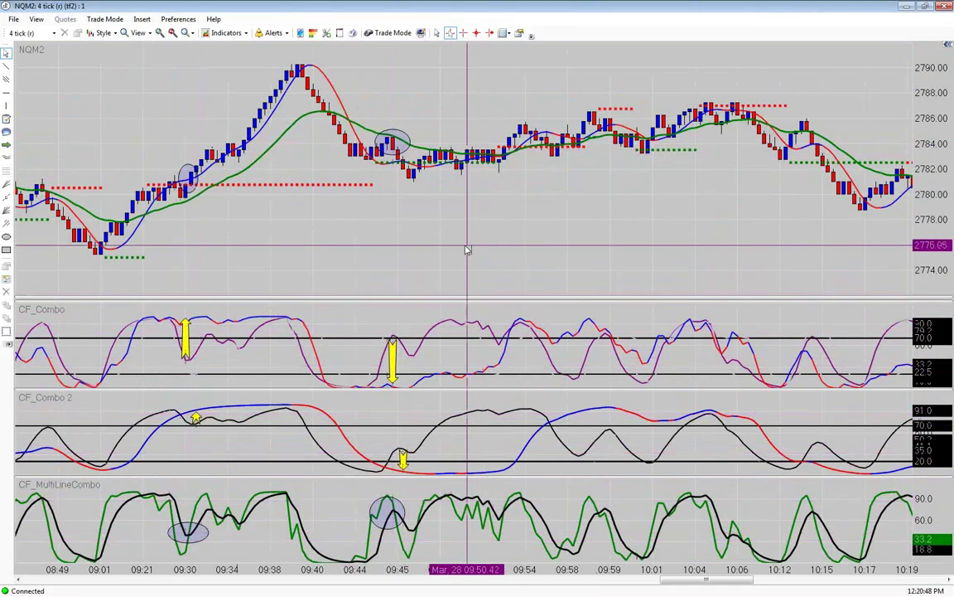
{"action": "left_click_drag", "start_coordinate": [468, 253], "coordinate": [334, 167]}
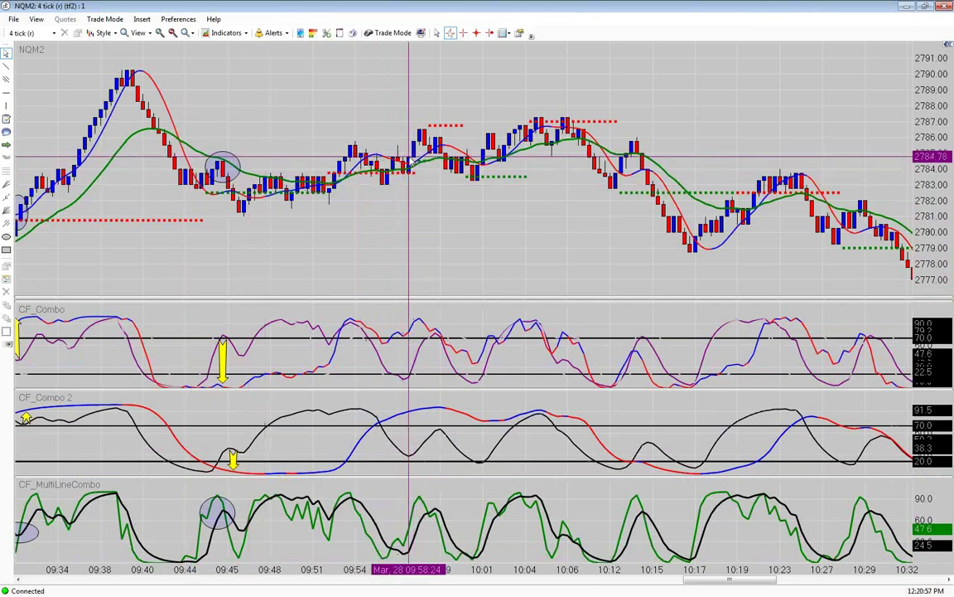
- Examine the NQM2 chart's price swings and CF indicators from about 09:51 forward through the 10:36 low to 11:55
{"action": "scroll", "coordinate": [411, 161], "scroll_direction": "down", "scroll_amount": 3}
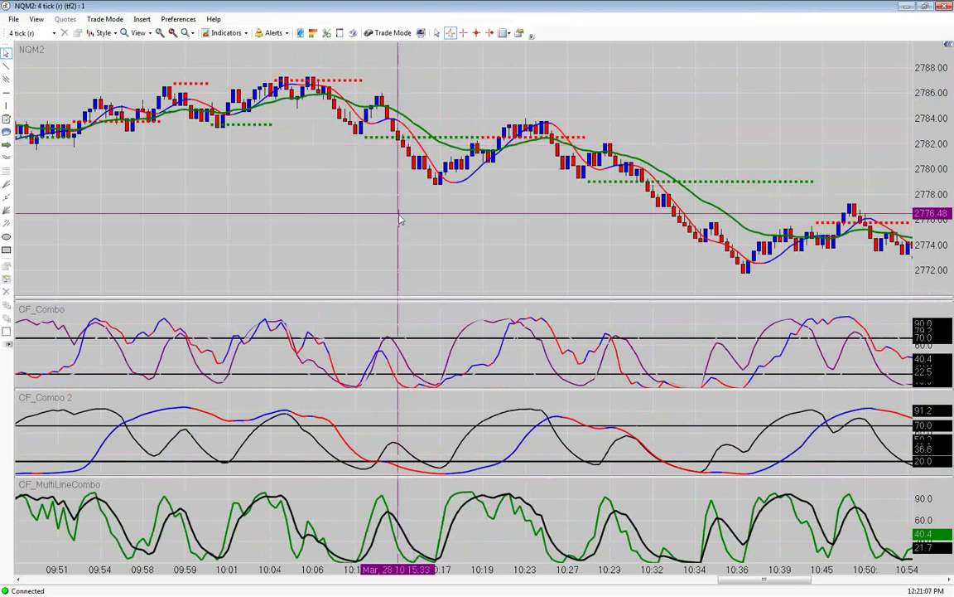
{"action": "scroll", "coordinate": [401, 215], "scroll_direction": "down", "scroll_amount": 3}
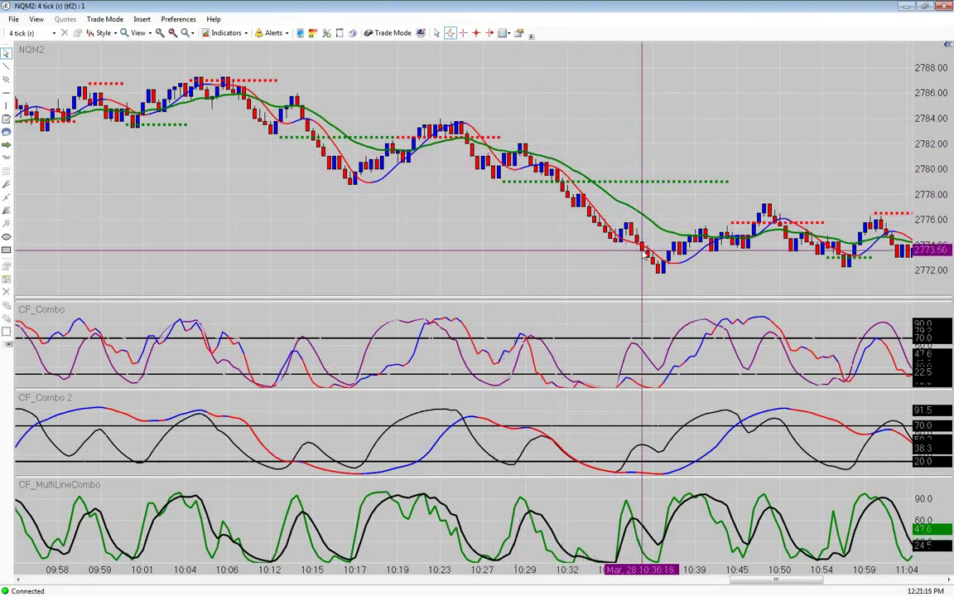
{"action": "scroll", "coordinate": [639, 248], "scroll_direction": "down", "scroll_amount": 8}
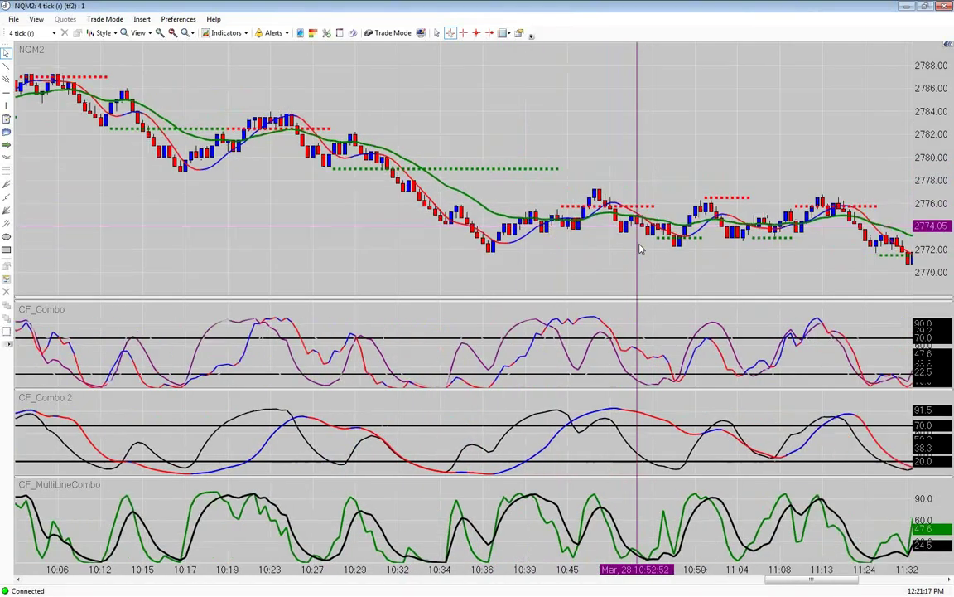
{"action": "left_click_drag", "start_coordinate": [496, 250], "coordinate": [330, 331]}
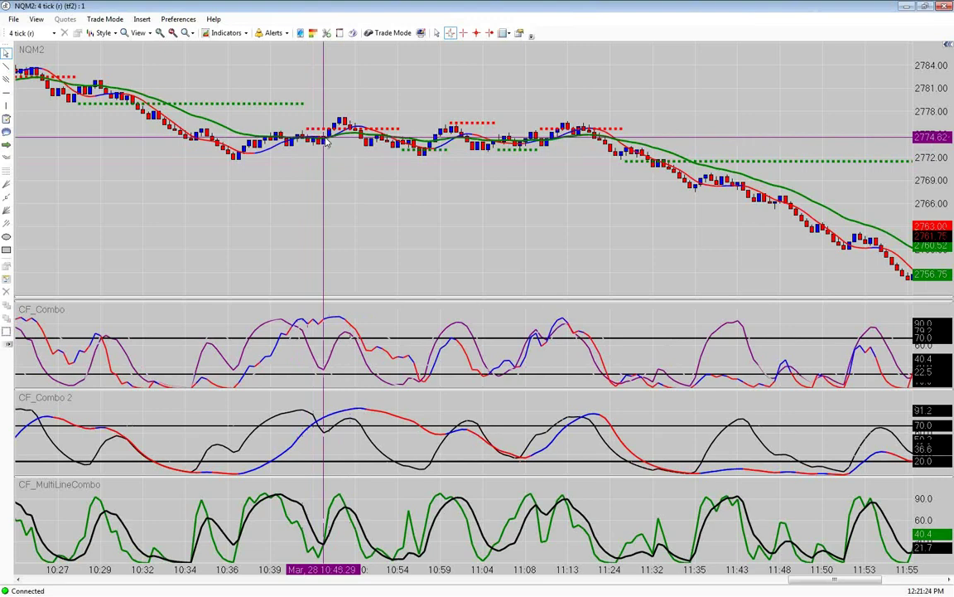
- Examine the NQM2 chart and its CF indicators through the 11:24 decline to the latest bars, and restore the window from full screen
{"action": "scroll", "coordinate": [324, 143], "scroll_direction": "down", "scroll_amount": 5}
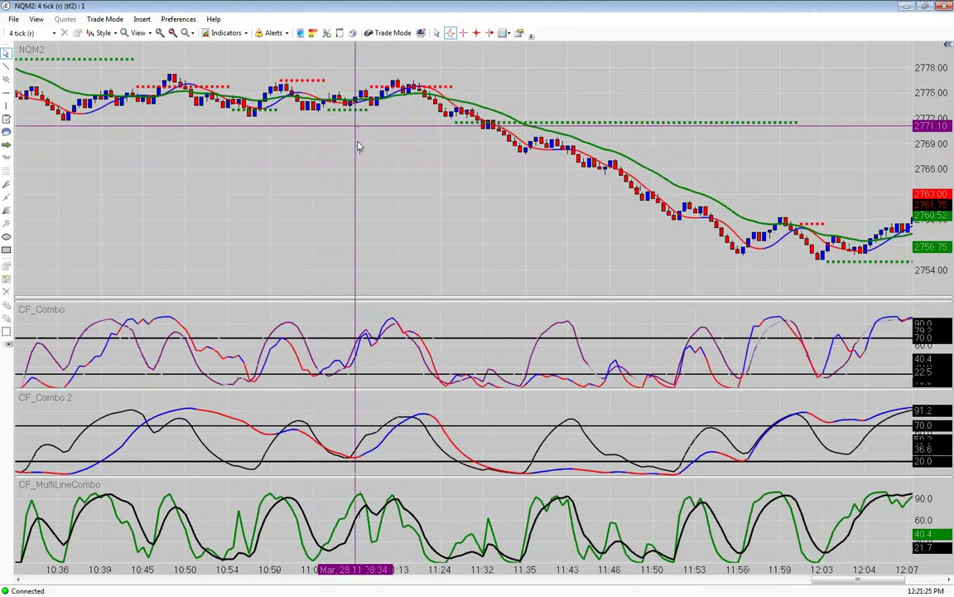
{"action": "scroll", "coordinate": [355, 146], "scroll_direction": "down", "scroll_amount": 3}
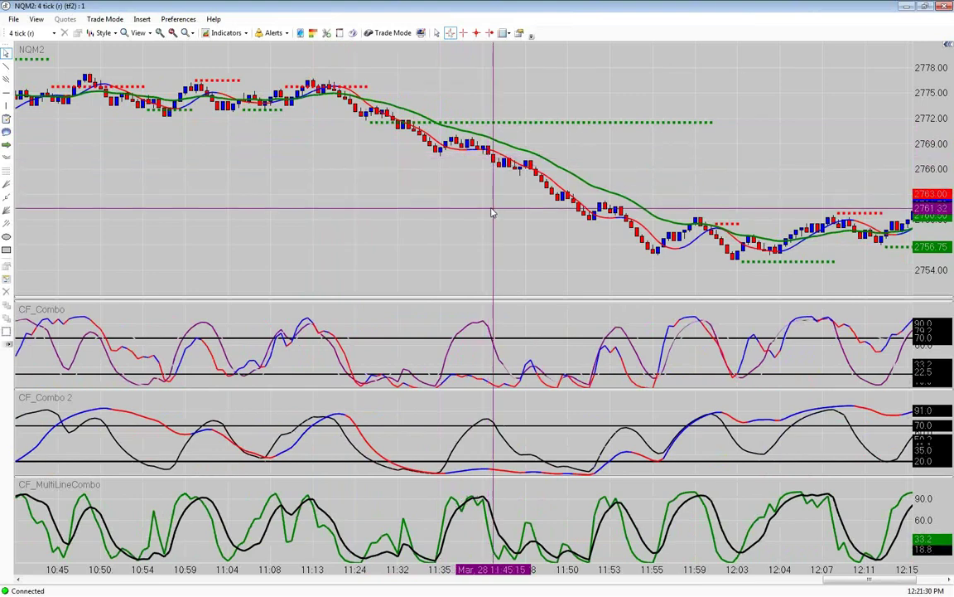
{"action": "scroll", "coordinate": [488, 214], "scroll_direction": "down", "scroll_amount": 3}
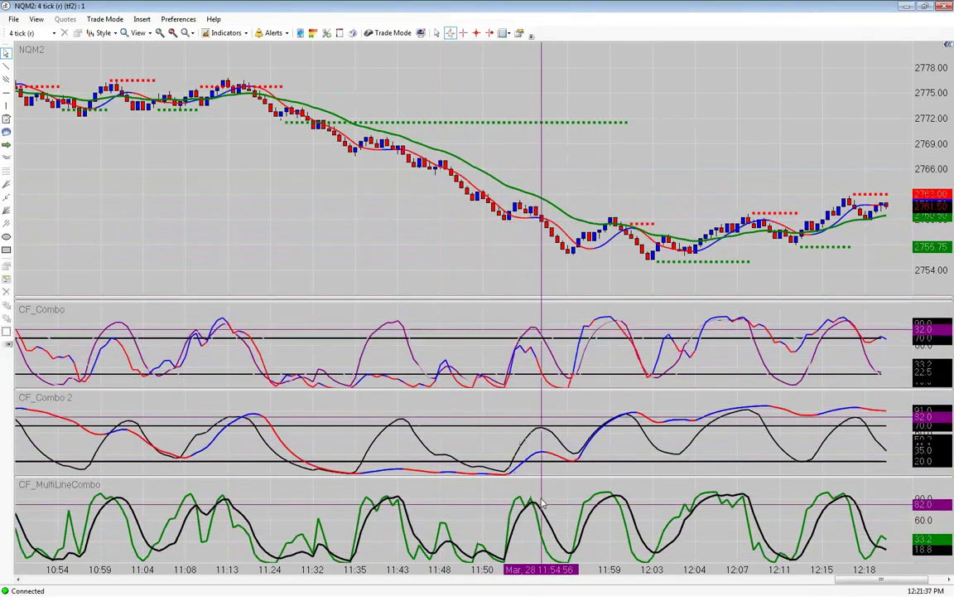
{"action": "scroll", "coordinate": [538, 220], "scroll_direction": "down", "scroll_amount": 3}
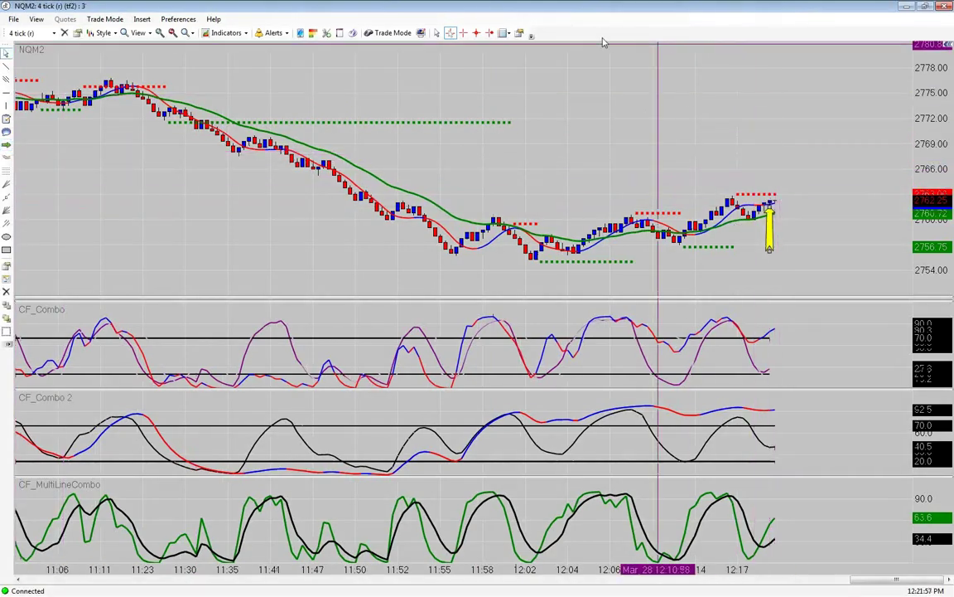
{"action": "double_click", "coordinate": [813, 6]}
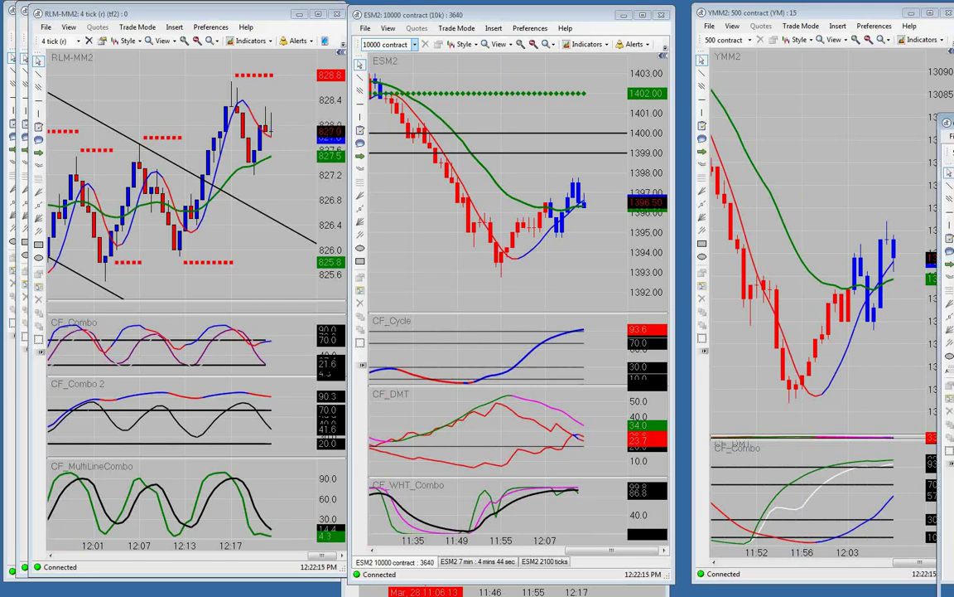
- Move the 6EM2 500 contract chart window over the ESM2 chart and view its bars back to about 09:20
{"action": "left_click_drag", "start_coordinate": [585, 19], "coordinate": [474, 19]}
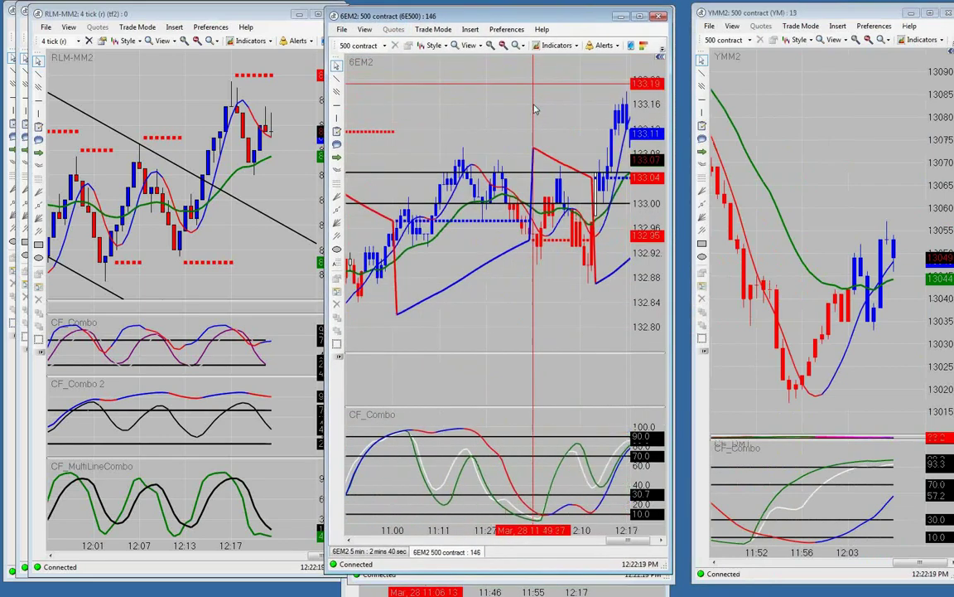
{"action": "scroll", "coordinate": [534, 109], "scroll_direction": "up", "scroll_amount": 3}
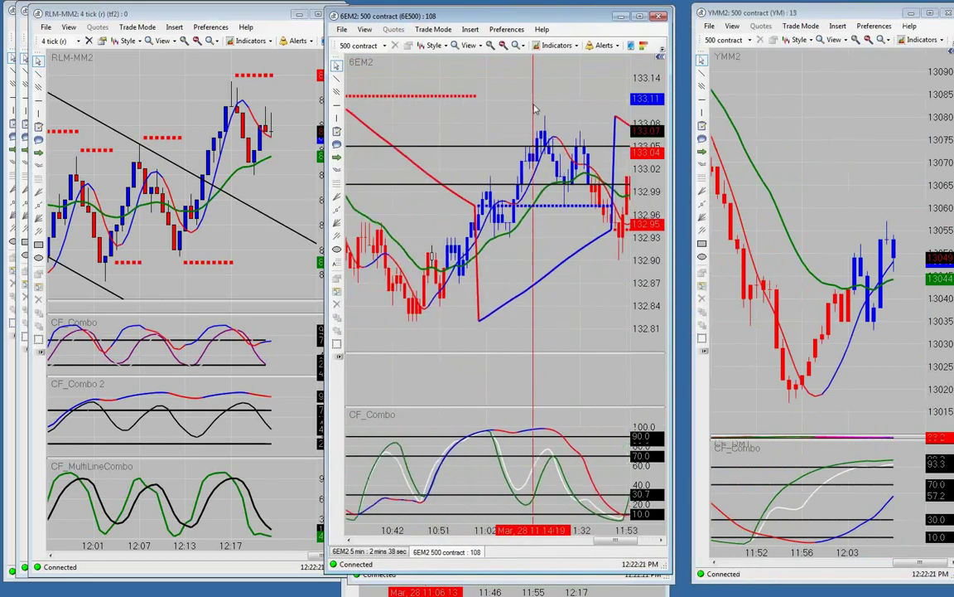
{"action": "scroll", "coordinate": [534, 109], "scroll_direction": "up", "scroll_amount": 3}
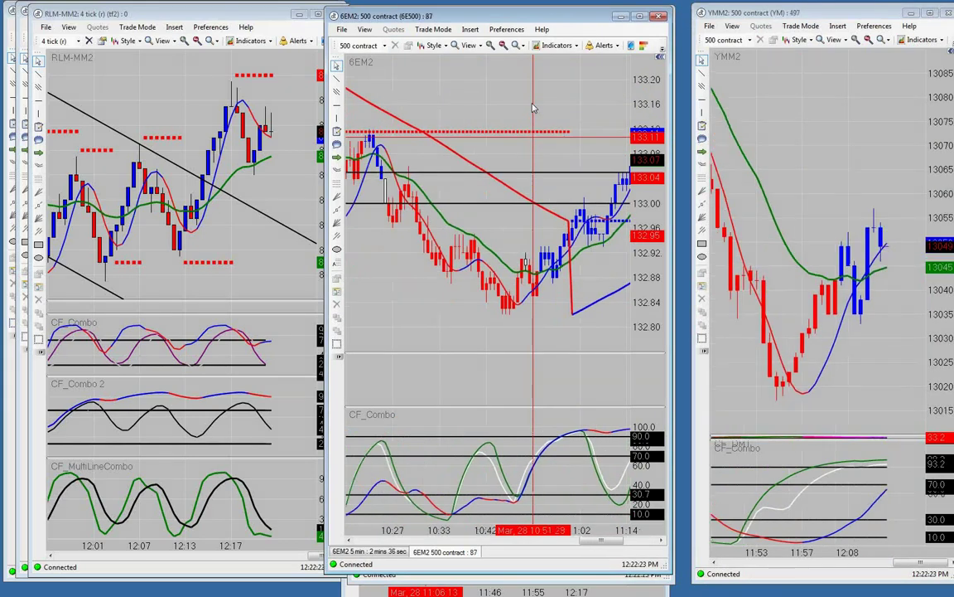
{"action": "scroll", "coordinate": [534, 109], "scroll_direction": "up", "scroll_amount": 5}
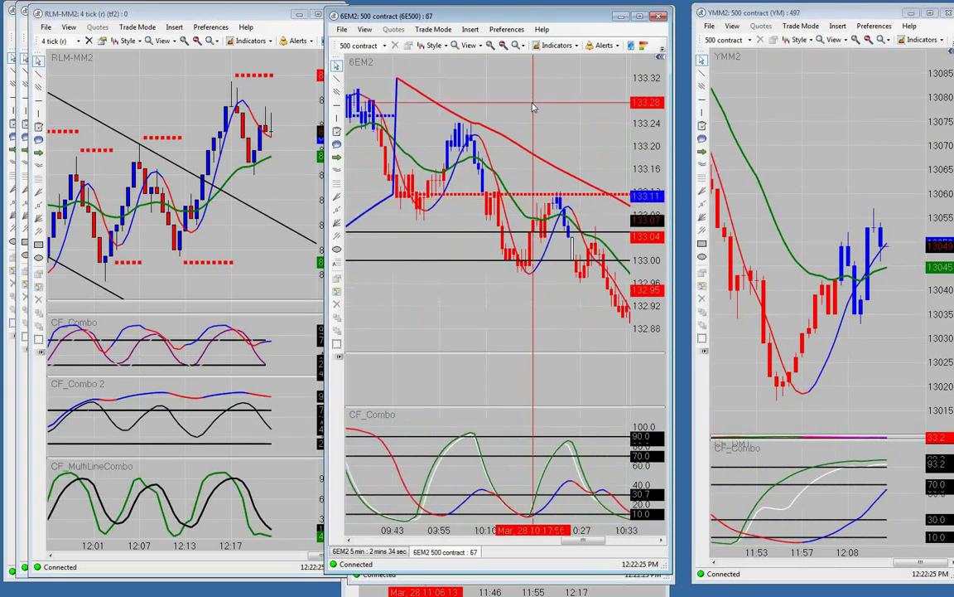
{"action": "scroll", "coordinate": [534, 108], "scroll_direction": "up", "scroll_amount": 3}
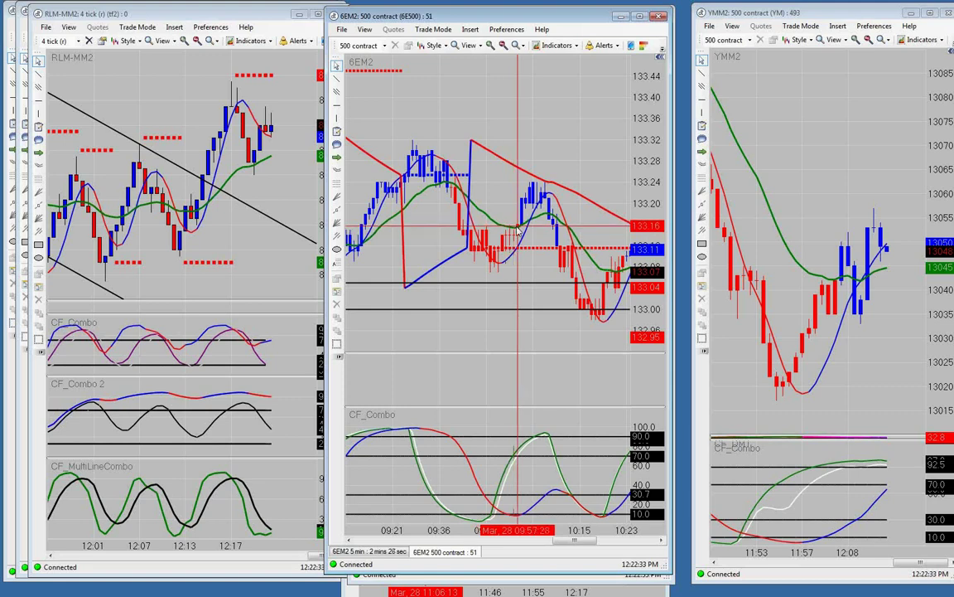
- Review the 6EM2 chart forward to the latest bars, marking price and CF_Combo signals with orange arrows and circles
{"action": "scroll", "coordinate": [518, 230], "scroll_direction": "down", "scroll_amount": 5}
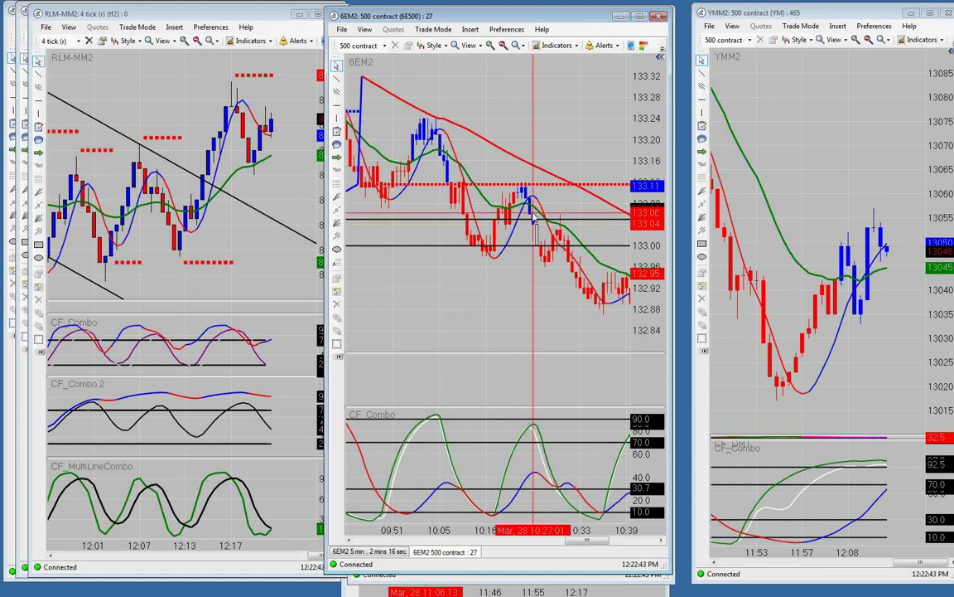
{"action": "scroll", "coordinate": [472, 249], "scroll_direction": "down", "scroll_amount": 5}
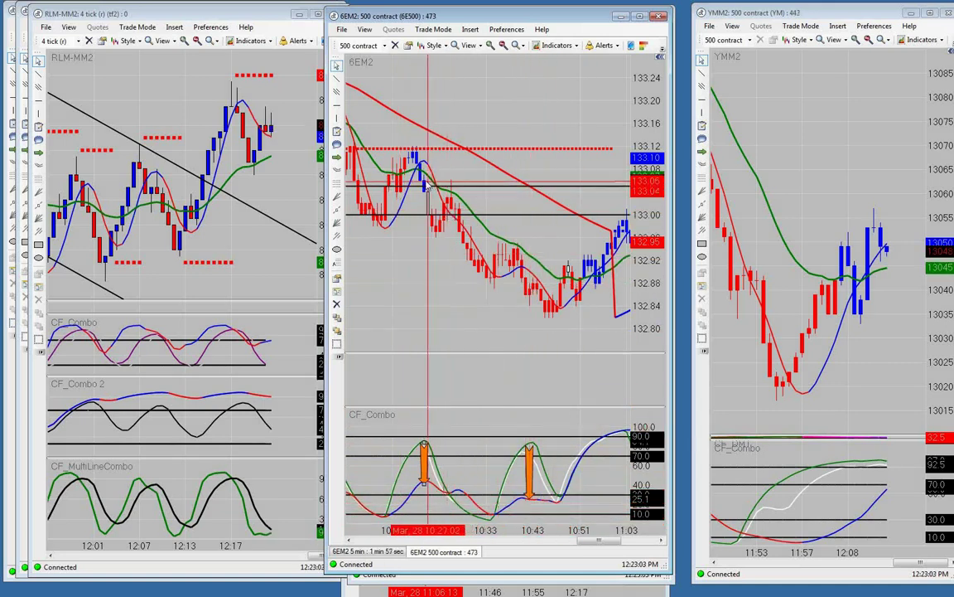
{"action": "scroll", "coordinate": [523, 278], "scroll_direction": "down", "scroll_amount": 5}
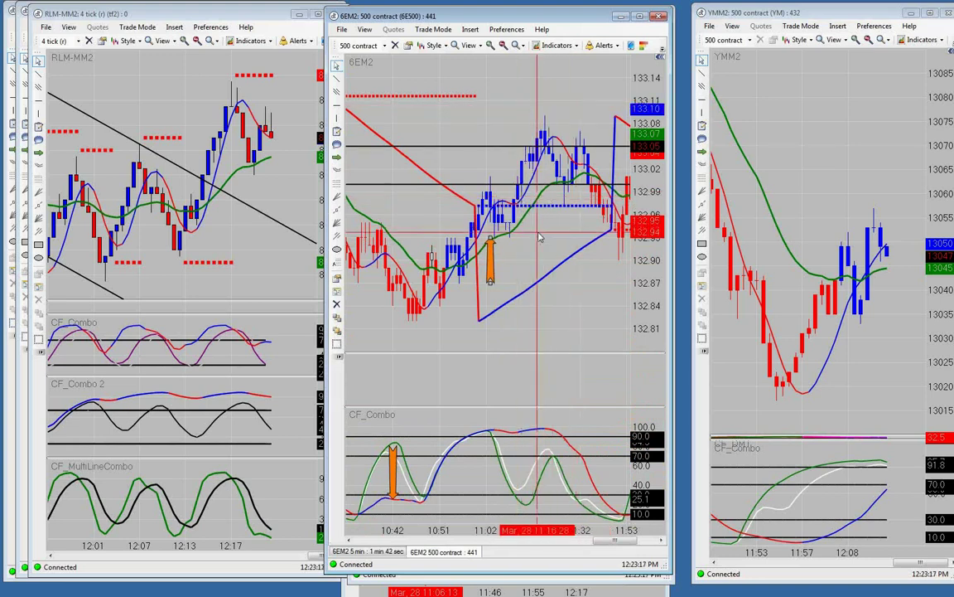
{"action": "scroll", "coordinate": [497, 240], "scroll_direction": "down", "scroll_amount": 5}
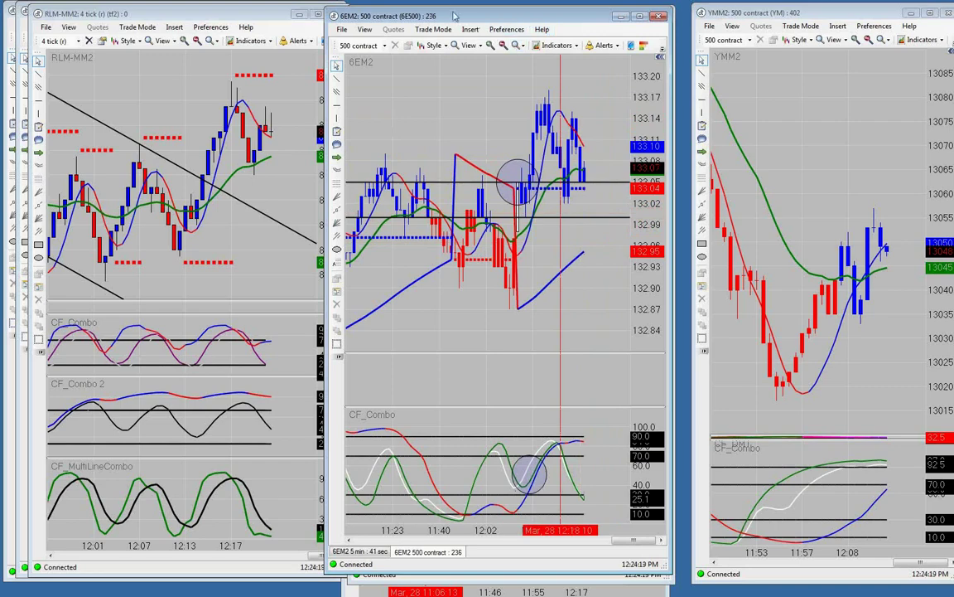
- Move the 6EM2 chart away, place the front RLM-MM2 4 tick chart over ESM2, and view its bars back to about 10:45
{"action": "left_click_drag", "start_coordinate": [454, 15], "coordinate": [679, 15]}
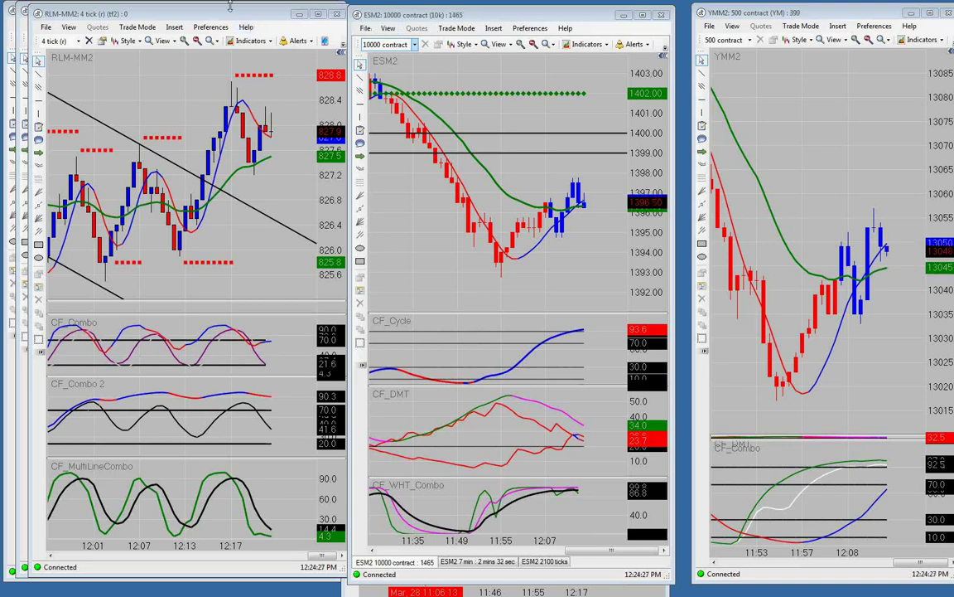
{"action": "left_click_drag", "start_coordinate": [197, 18], "coordinate": [595, 34]}
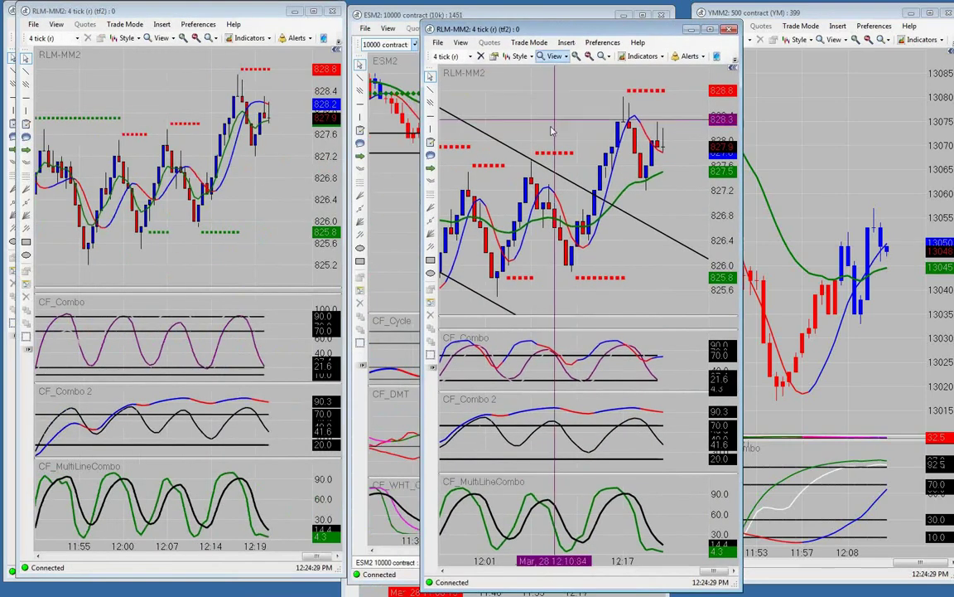
{"action": "scroll", "coordinate": [544, 149], "scroll_direction": "up", "scroll_amount": 10}
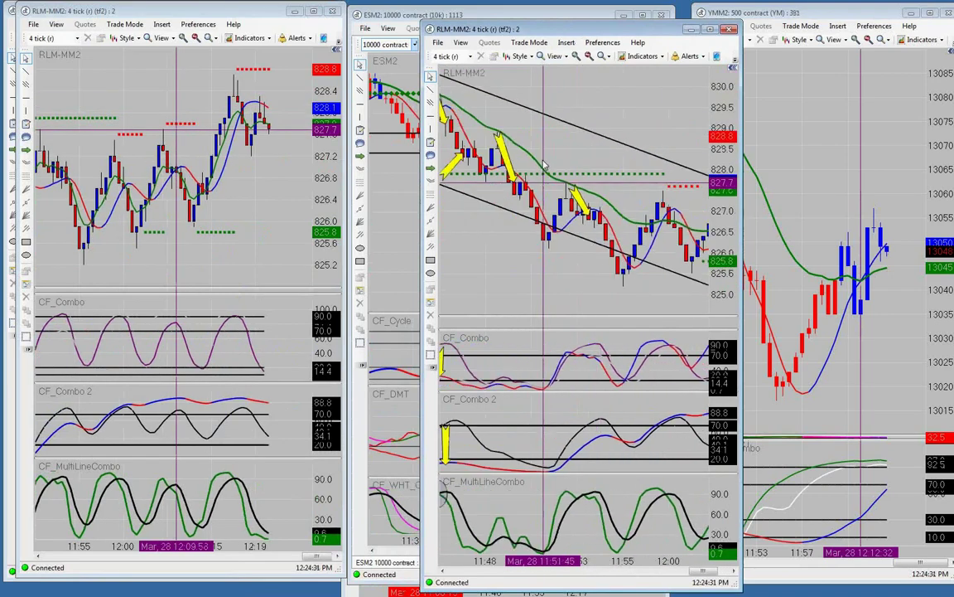
{"action": "scroll", "coordinate": [542, 162], "scroll_direction": "up", "scroll_amount": 9}
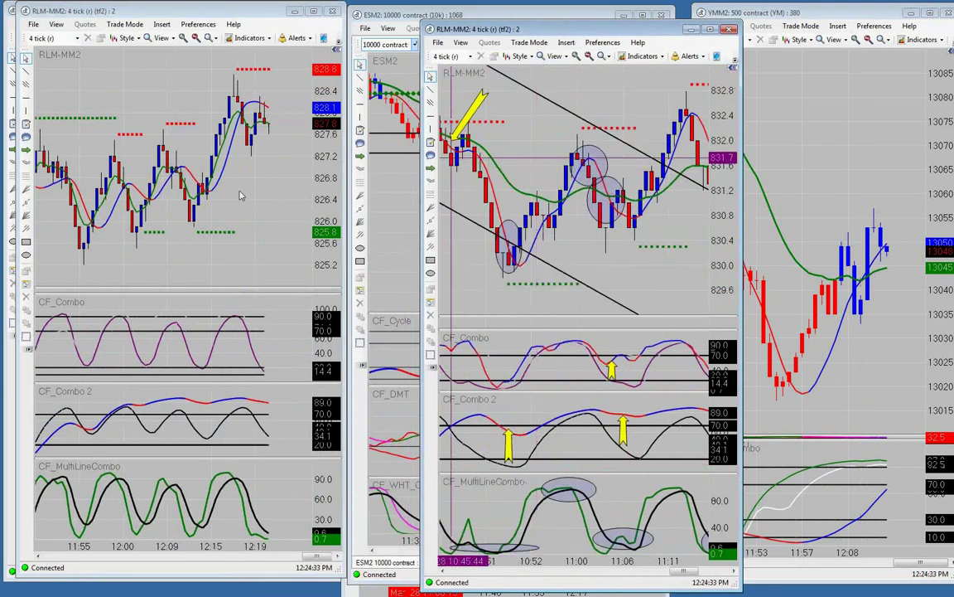
- Examine the other RLM-MM2 4 tick chart's swings and CF indicators from about 09:41 forward to 10:30 on March 28
{"action": "left_click_drag", "start_coordinate": [319, 564], "coordinate": [237, 560]}
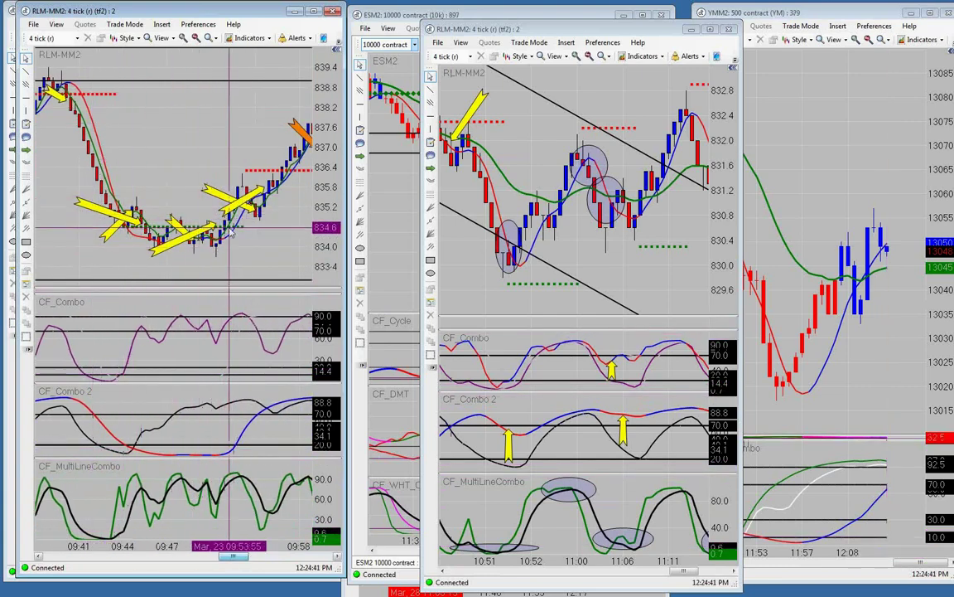
{"action": "left_click_drag", "start_coordinate": [238, 225], "coordinate": [111, 209]}
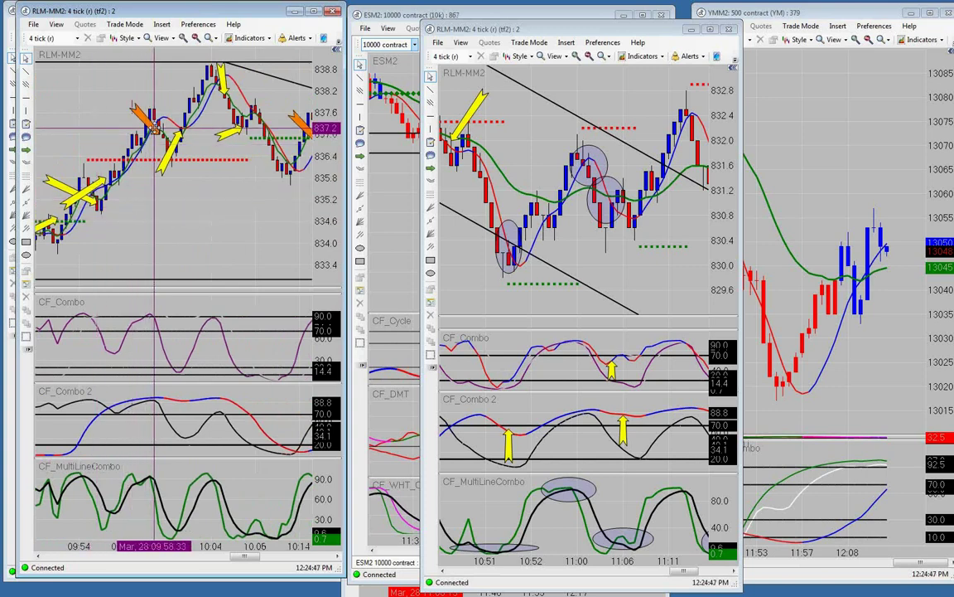
{"action": "left_click_drag", "start_coordinate": [152, 138], "coordinate": [132, 155]}
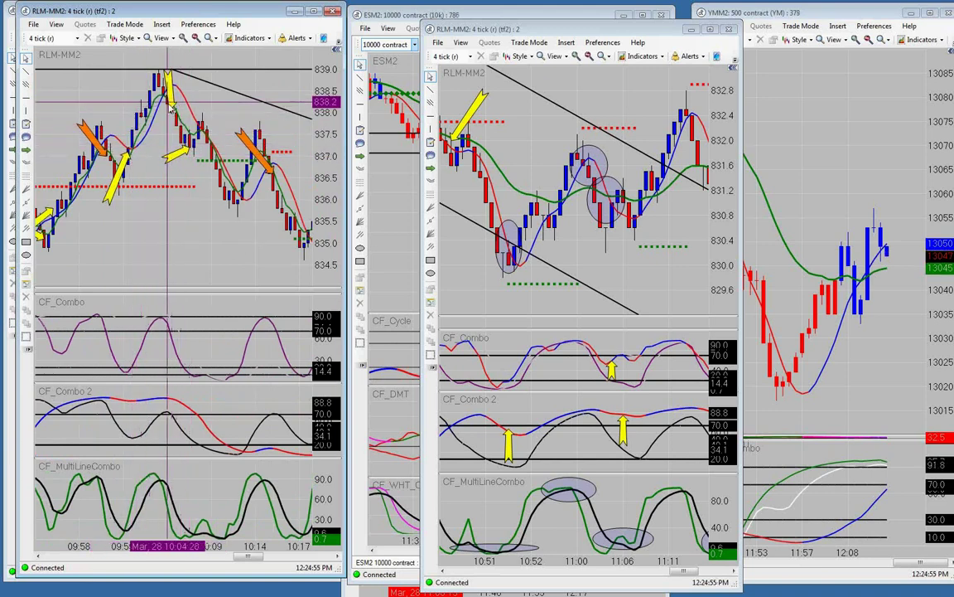
{"action": "scroll", "coordinate": [180, 146], "scroll_direction": "down", "scroll_amount": 2}
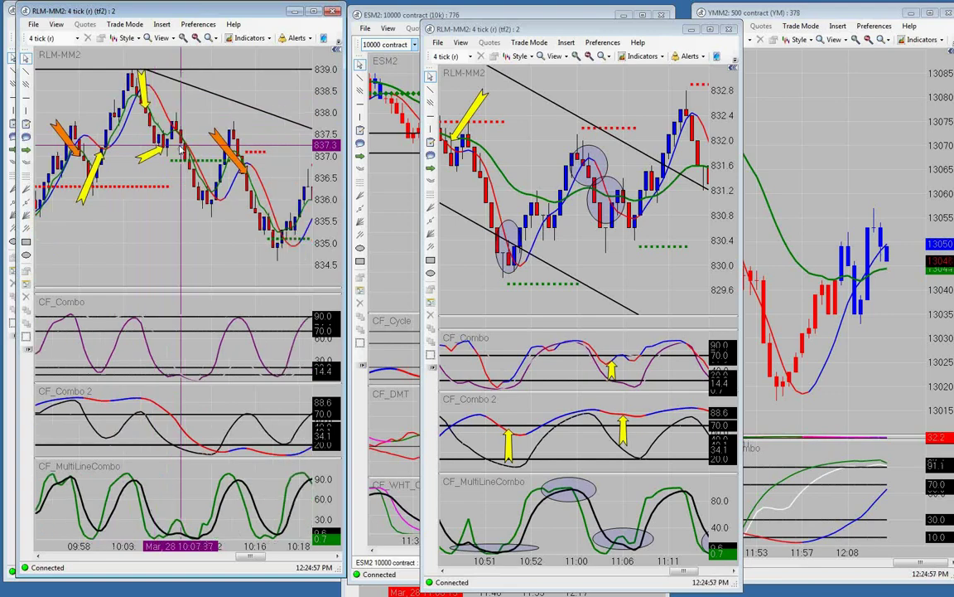
{"action": "scroll", "coordinate": [172, 141], "scroll_direction": "down", "scroll_amount": 3}
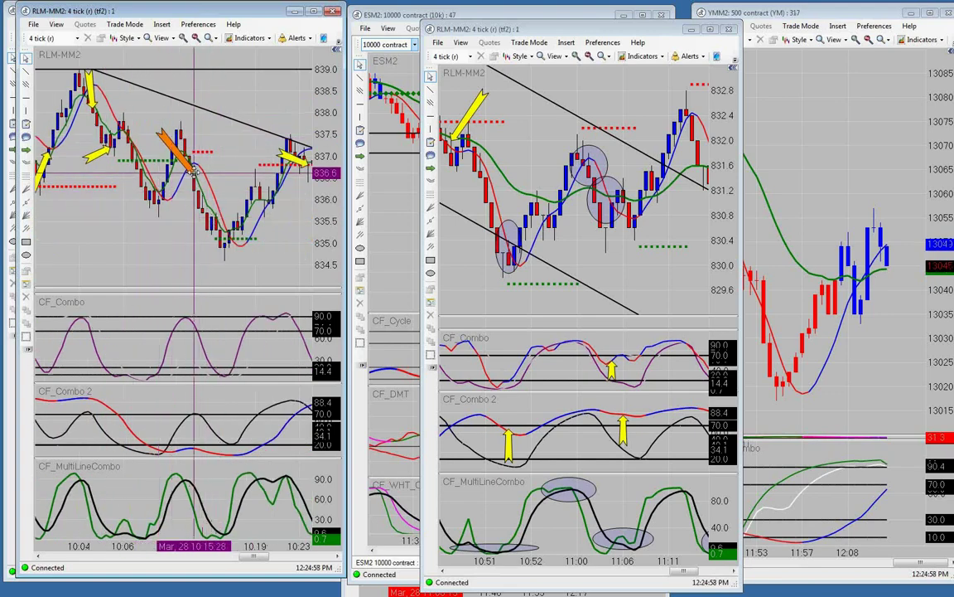
{"action": "scroll", "coordinate": [224, 170], "scroll_direction": "down", "scroll_amount": 5}
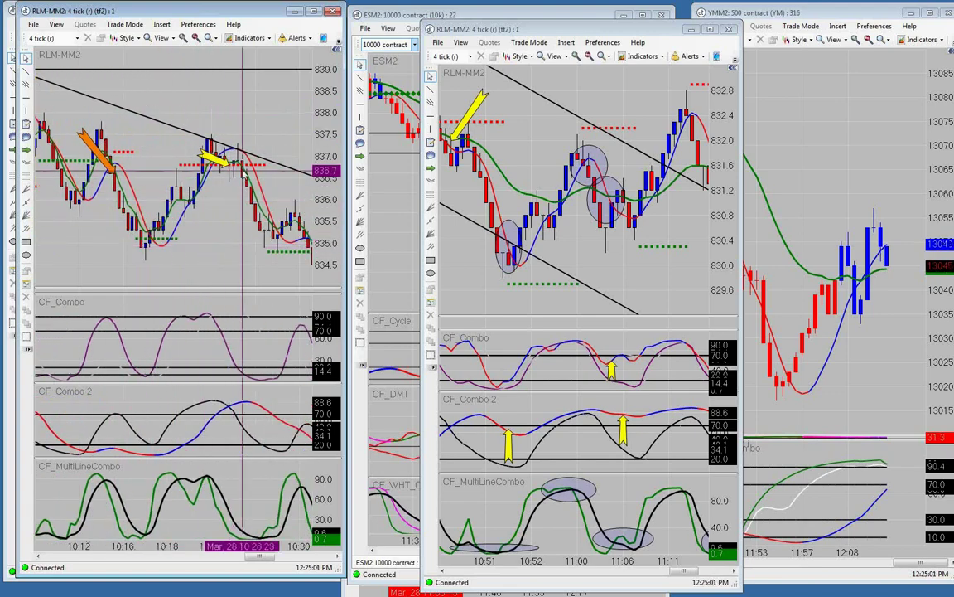
- Circle the CF_Combo and CF_Combo 2 peaks near 10:32 on the RLM-MM2 chart with ellipses
{"action": "scroll", "coordinate": [228, 171], "scroll_direction": "down", "scroll_amount": 5}
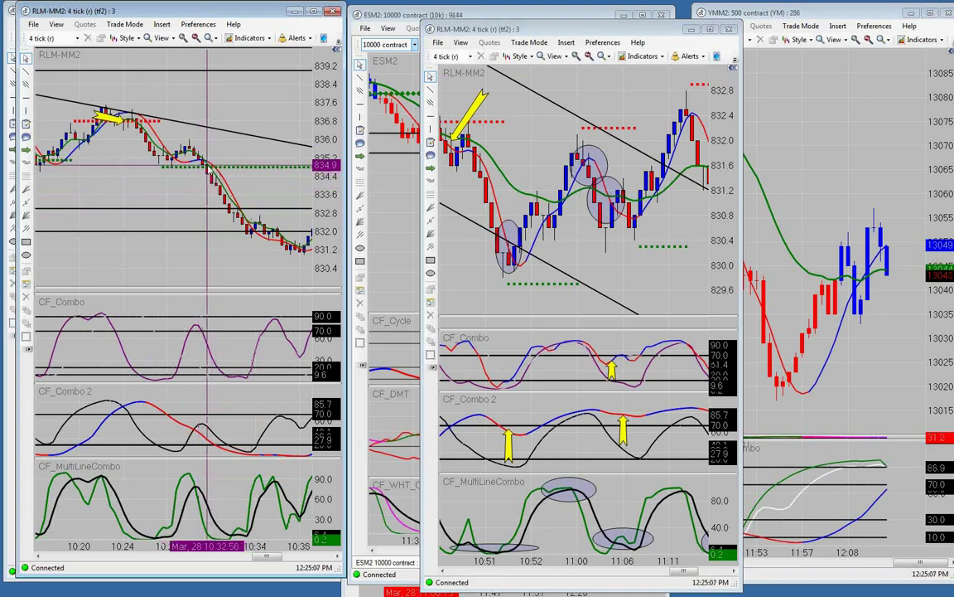
{"action": "scroll", "coordinate": [140, 188], "scroll_direction": "down", "scroll_amount": 3}
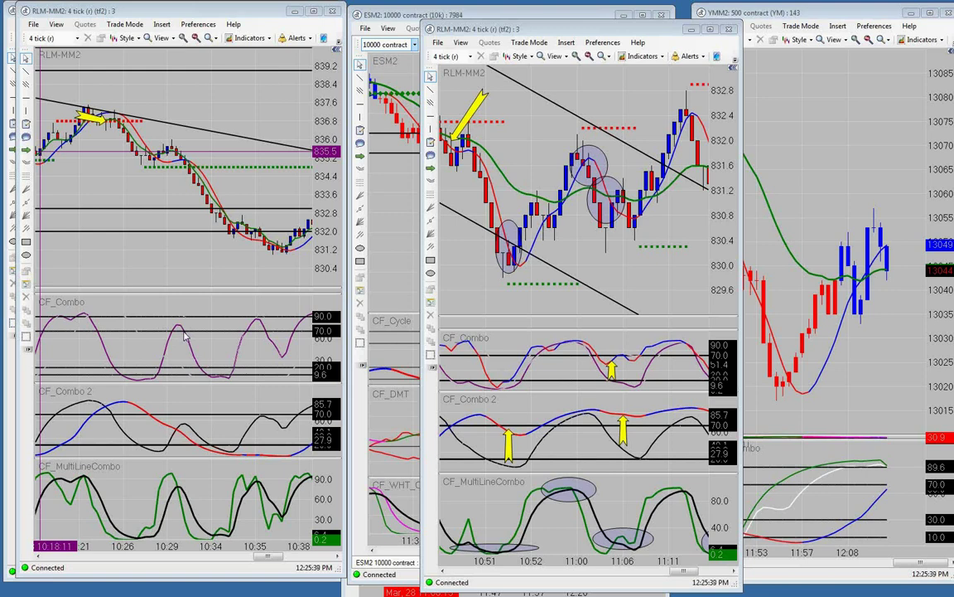
{"action": "left_click", "coordinate": [25, 254]}
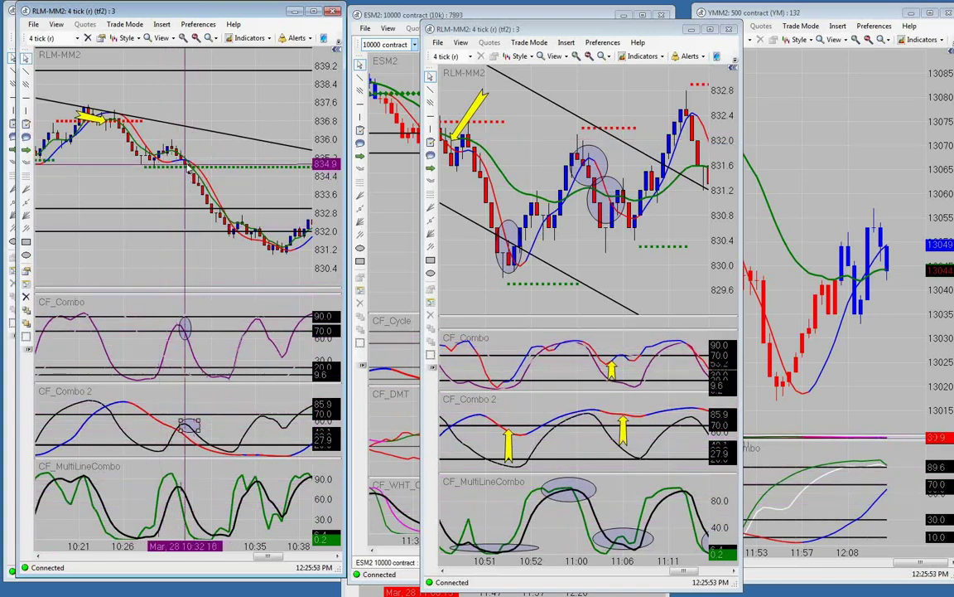
- Circle the price low near 10:37 and the matching CF_Combo and CF_Combo 2 dips on the RLM-MM2 chart
{"action": "scroll", "coordinate": [168, 217], "scroll_direction": "down", "scroll_amount": 3}
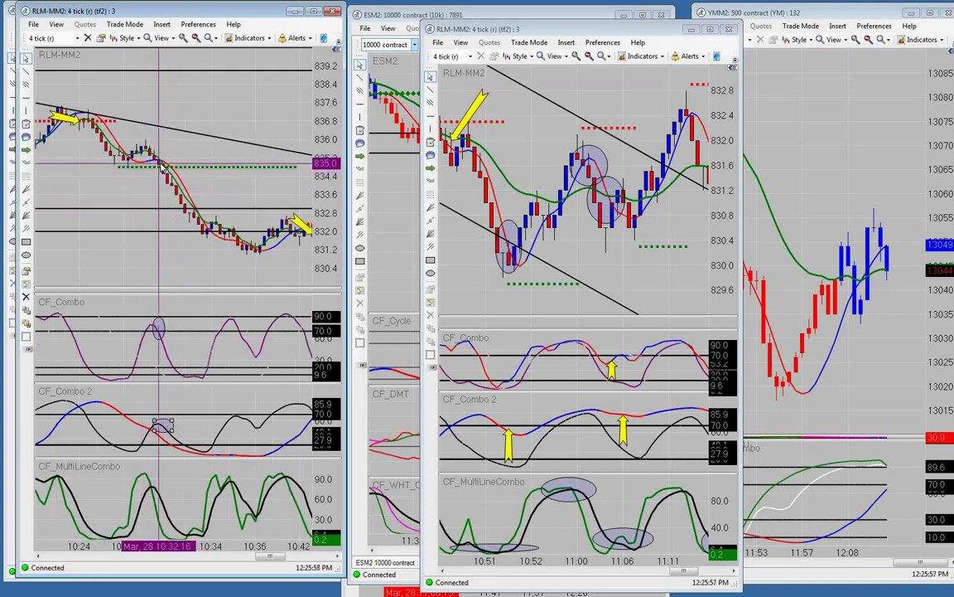
{"action": "scroll", "coordinate": [241, 219], "scroll_direction": "down", "scroll_amount": 6}
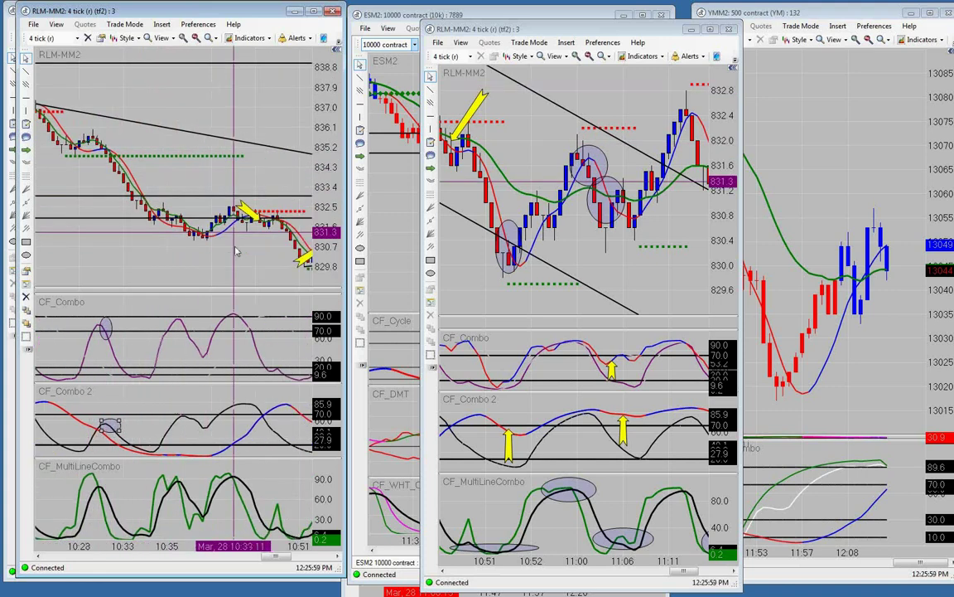
{"action": "scroll", "coordinate": [249, 219], "scroll_direction": "down", "scroll_amount": 4}
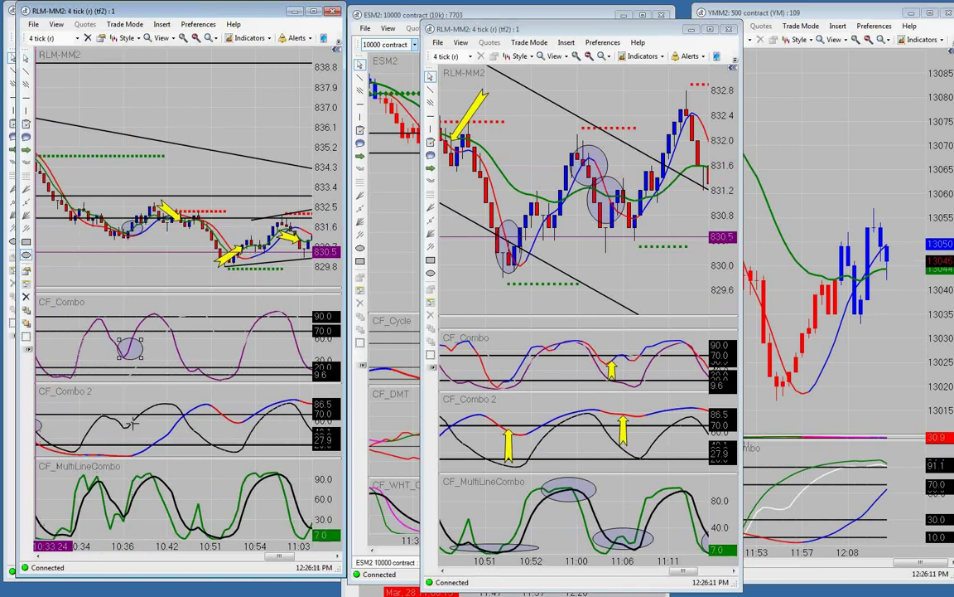
{"action": "left_click_drag", "start_coordinate": [130, 422], "coordinate": [143, 431]}
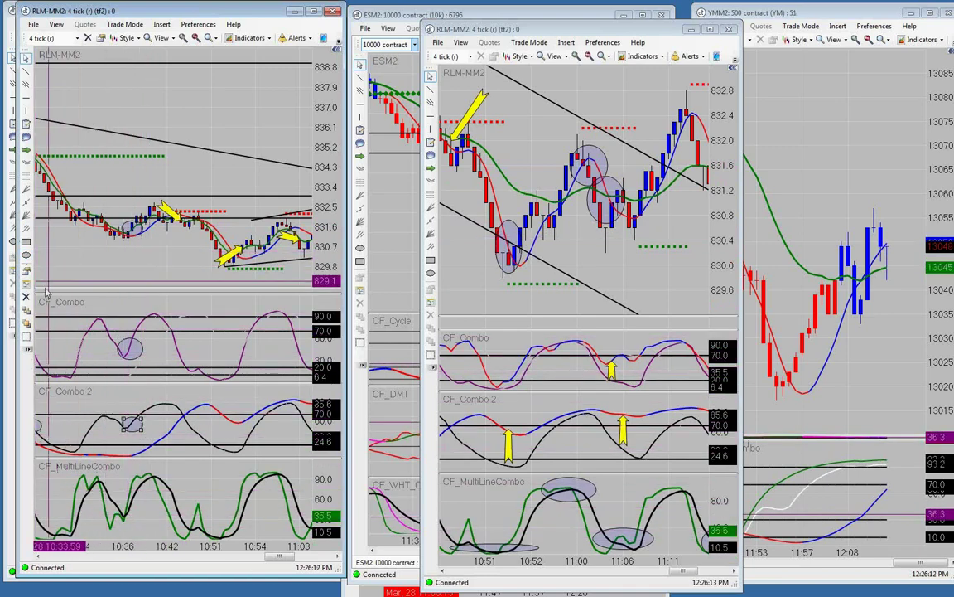
- Circle the RLM-MM2 chart's indicator lows near 11:35 and the price and indicator turns near 11:45, and view the bars through the latest
{"action": "left_click", "coordinate": [25, 255]}
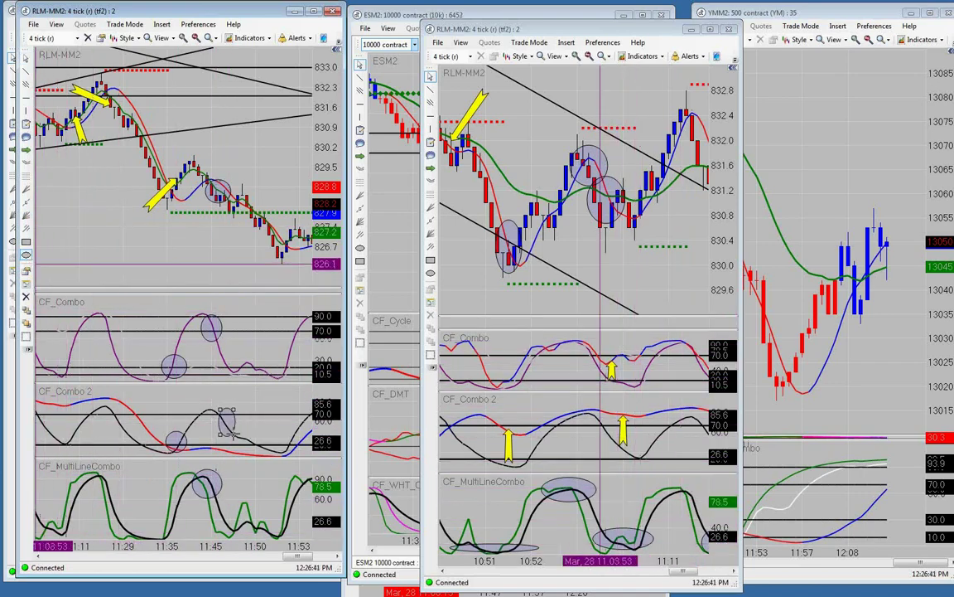
{"action": "scroll", "coordinate": [203, 225], "scroll_direction": "down", "scroll_amount": 5}
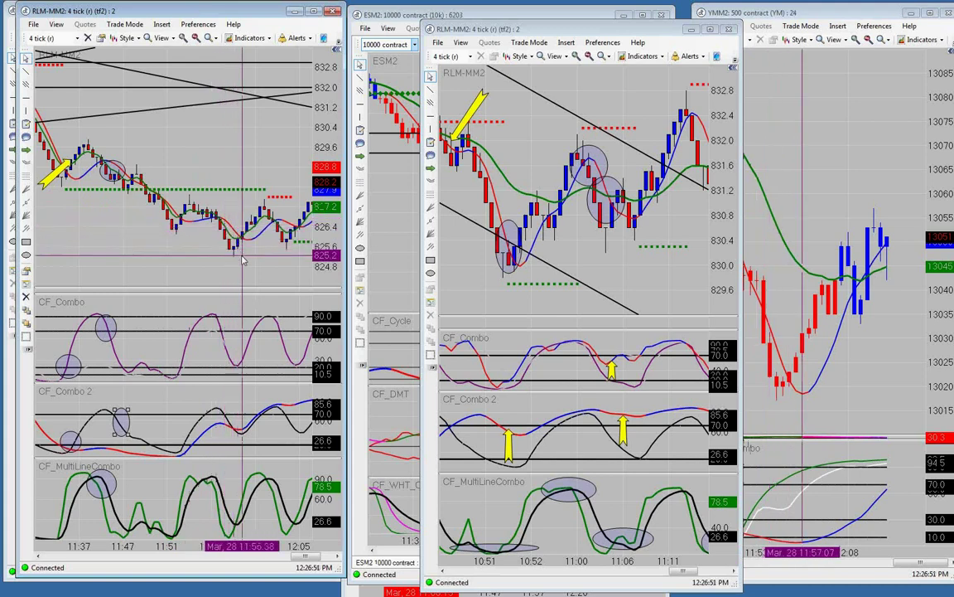
{"action": "scroll", "coordinate": [242, 260], "scroll_direction": "down", "scroll_amount": 5}
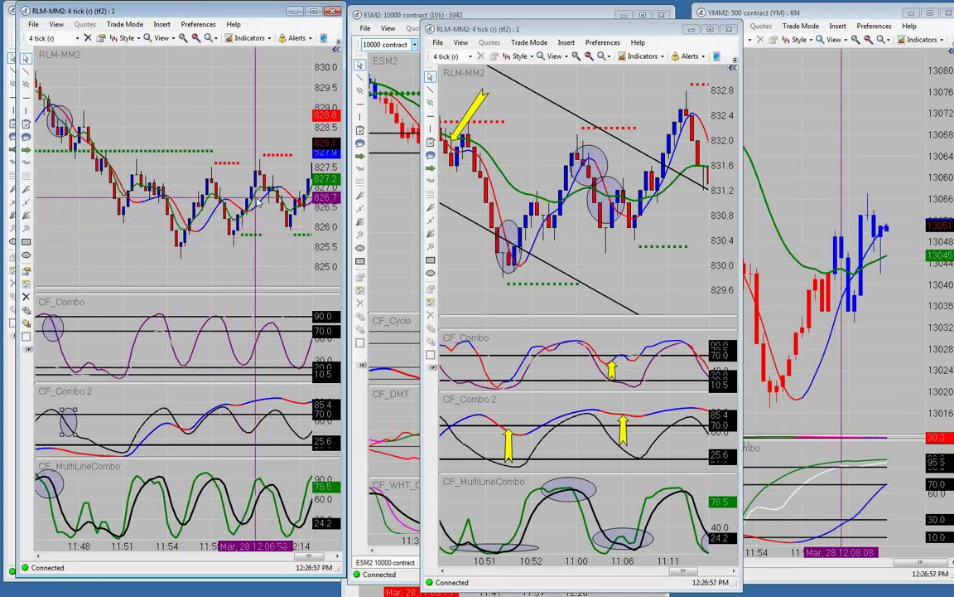
{"action": "scroll", "coordinate": [260, 168], "scroll_direction": "down", "scroll_amount": 3}
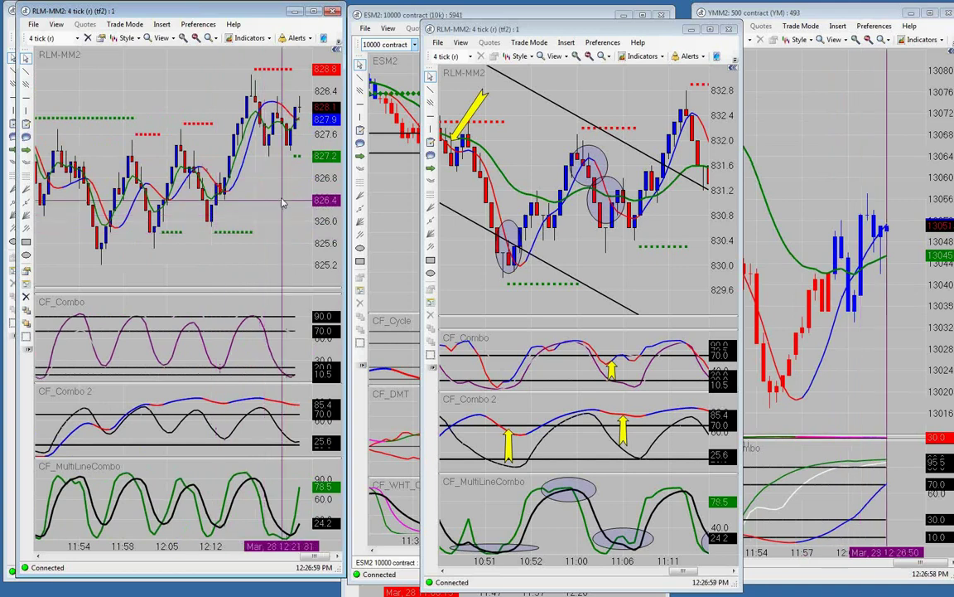
{"action": "scroll", "coordinate": [224, 178], "scroll_direction": "down", "scroll_amount": 2}
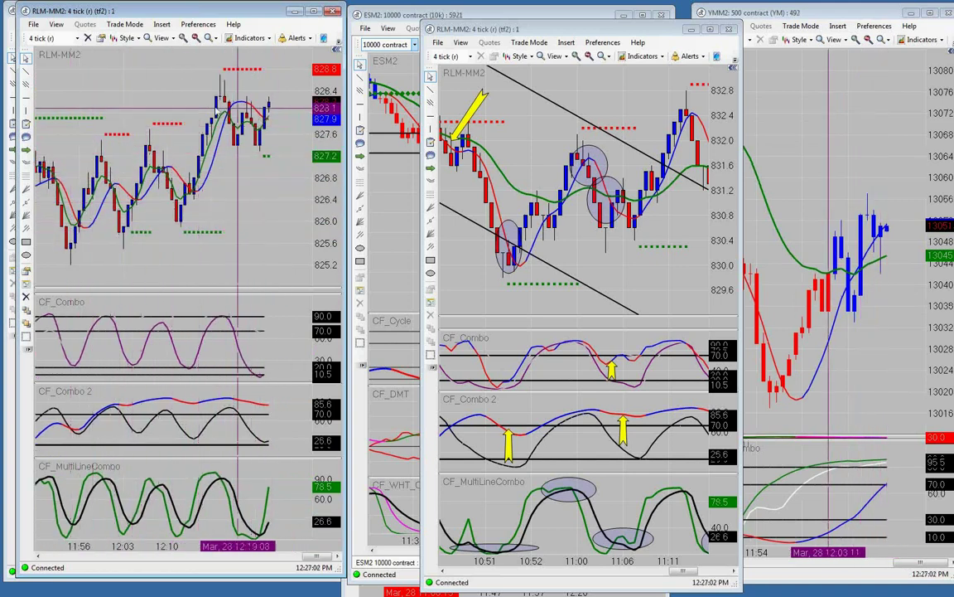
- Widen the RLM-MM2 chart window that has the channel lines, and view its marked bars back to about 09:54
{"action": "left_click", "coordinate": [578, 247]}
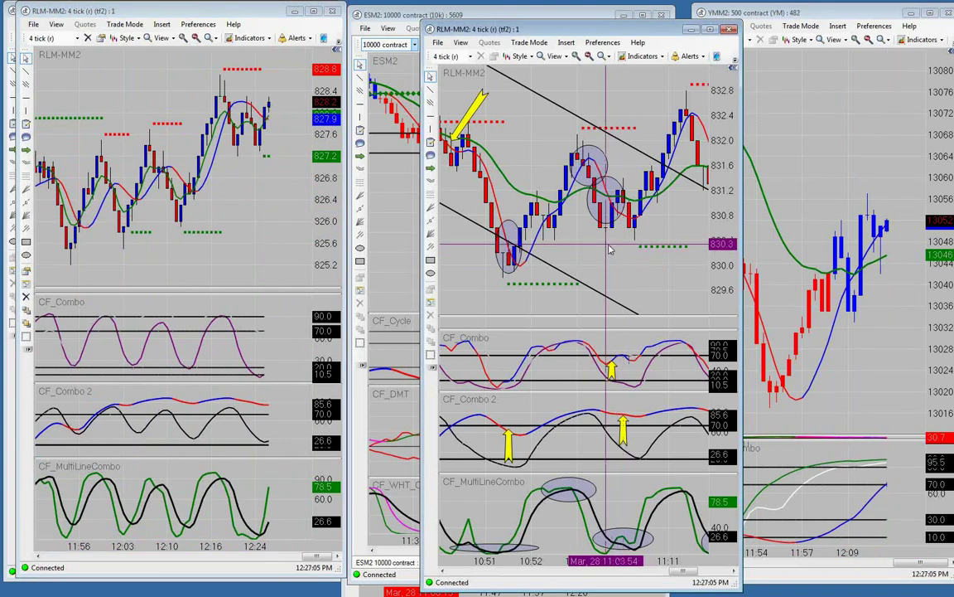
{"action": "scroll", "coordinate": [609, 245], "scroll_direction": "up", "scroll_amount": 5}
{"action": "scroll", "coordinate": [607, 242], "scroll_direction": "up", "scroll_amount": 3}
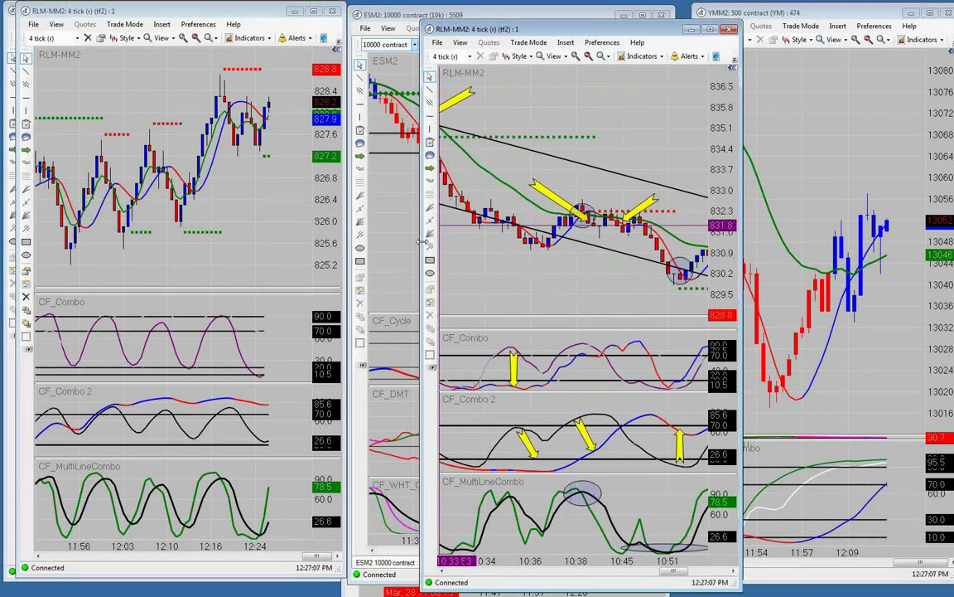
{"action": "left_click_drag", "start_coordinate": [424, 236], "coordinate": [137, 236]}
{"action": "scroll", "coordinate": [236, 259], "scroll_direction": "up", "scroll_amount": 5}
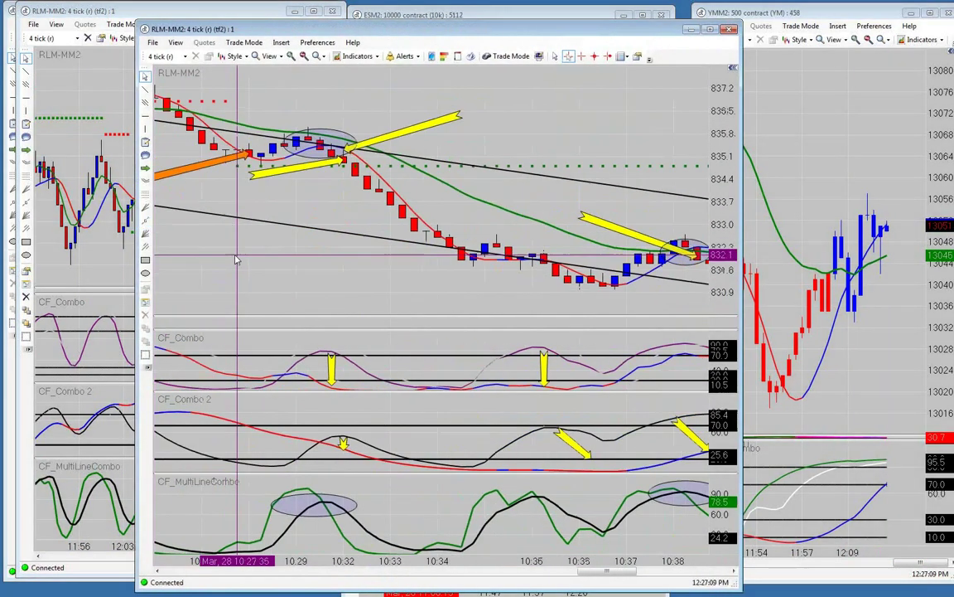
{"action": "scroll", "coordinate": [236, 259], "scroll_direction": "up", "scroll_amount": 6}
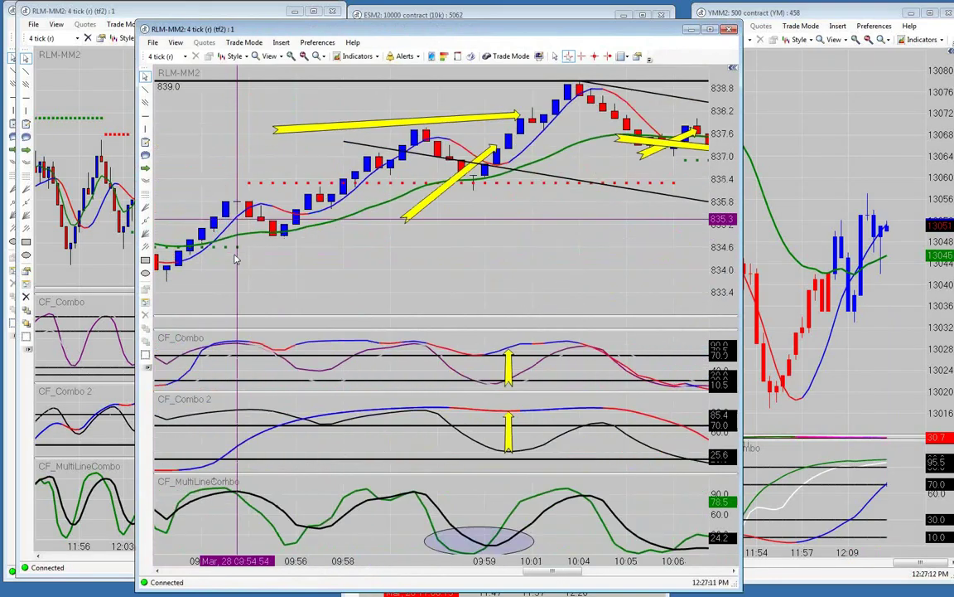
- Zoom the RLM-MM2 channel chart out one level and examine its marked bars from about 09:54 to 10:17
{"action": "scroll", "coordinate": [235, 259], "scroll_direction": "down", "scroll_amount": 3}
{"action": "scroll", "coordinate": [261, 199], "scroll_direction": "down", "scroll_amount": 3}
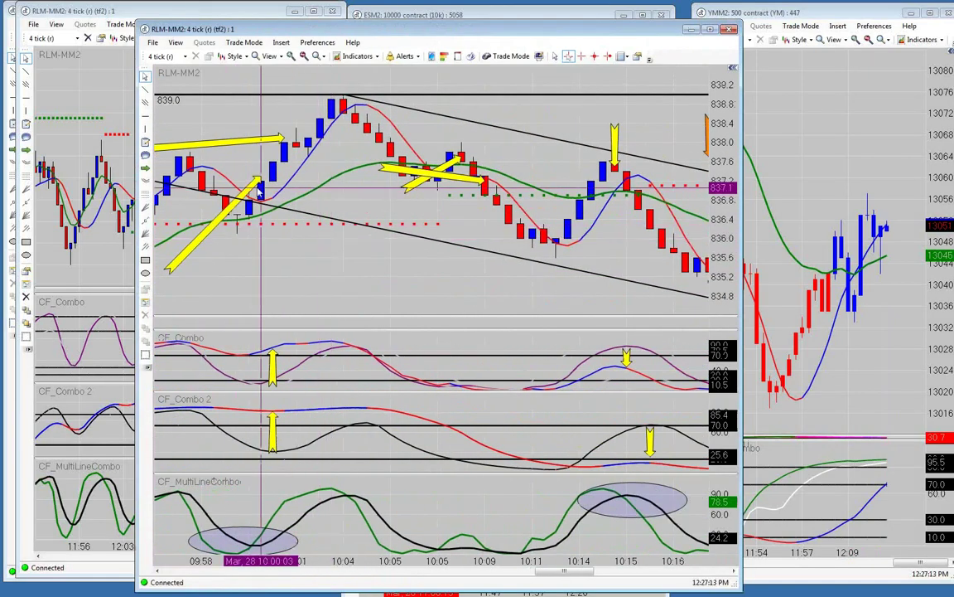
{"action": "scroll", "coordinate": [240, 149], "scroll_direction": "down", "scroll_amount": 2}
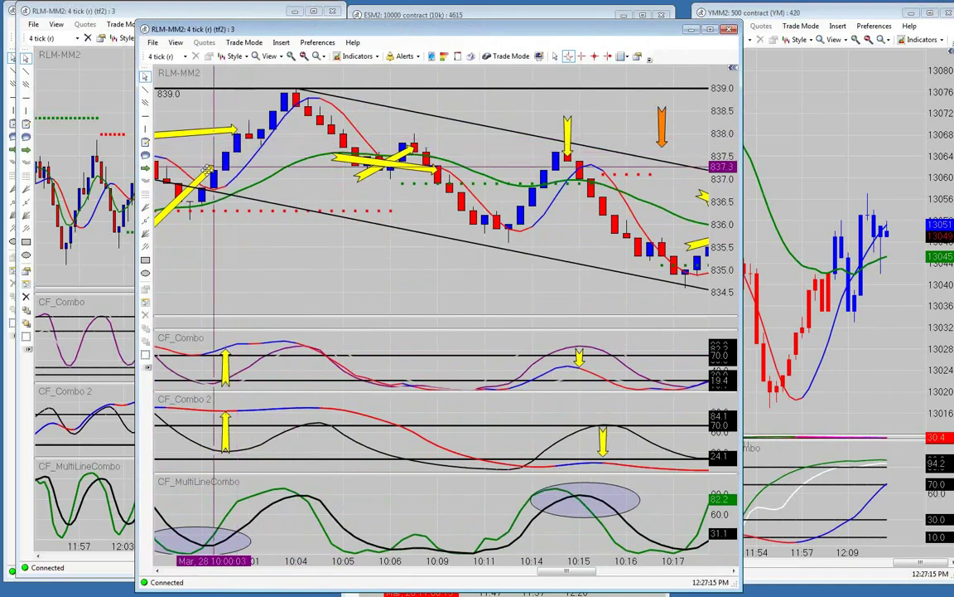
{"action": "scroll", "coordinate": [237, 129], "scroll_direction": "down", "scroll_amount": 2}
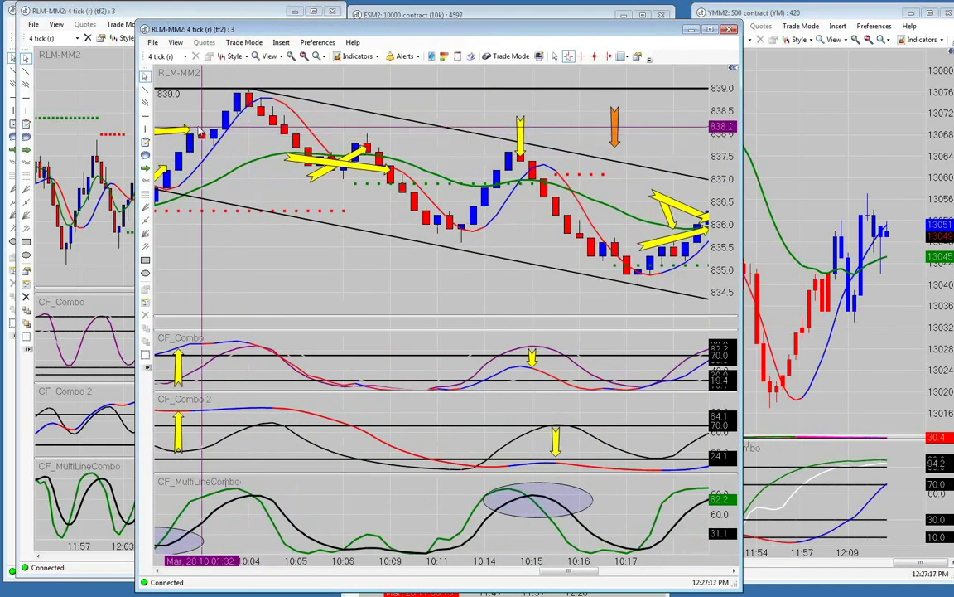
{"action": "scroll", "coordinate": [242, 164], "scroll_direction": "up", "scroll_amount": 3}
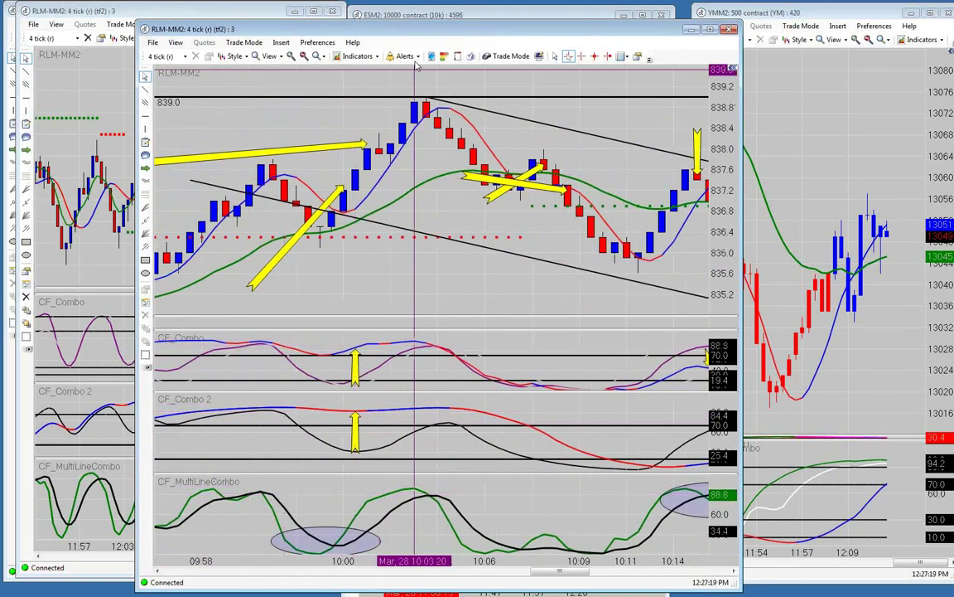
{"action": "left_click", "coordinate": [305, 58]}
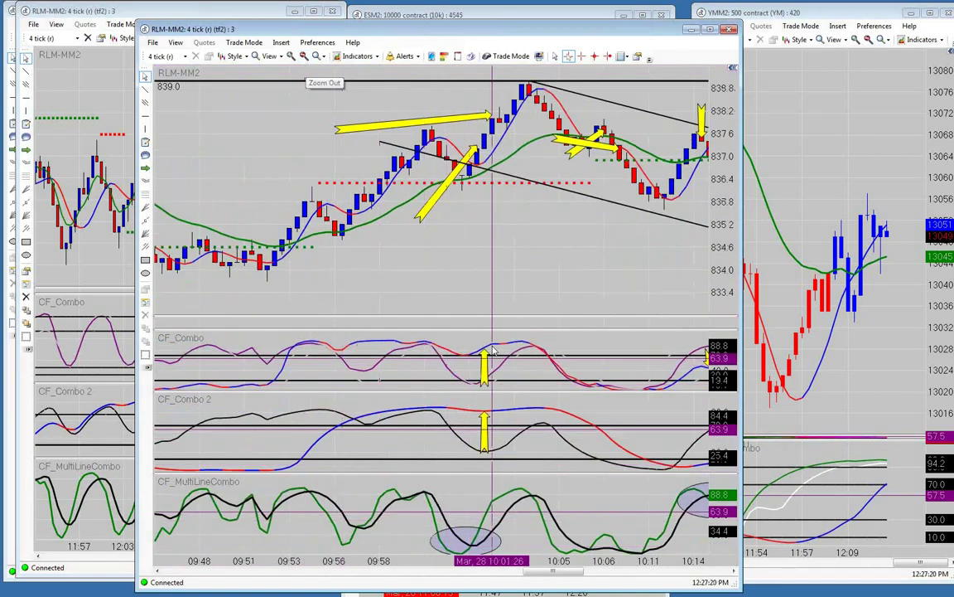
{"action": "scroll", "coordinate": [495, 462], "scroll_direction": "down", "scroll_amount": 3}
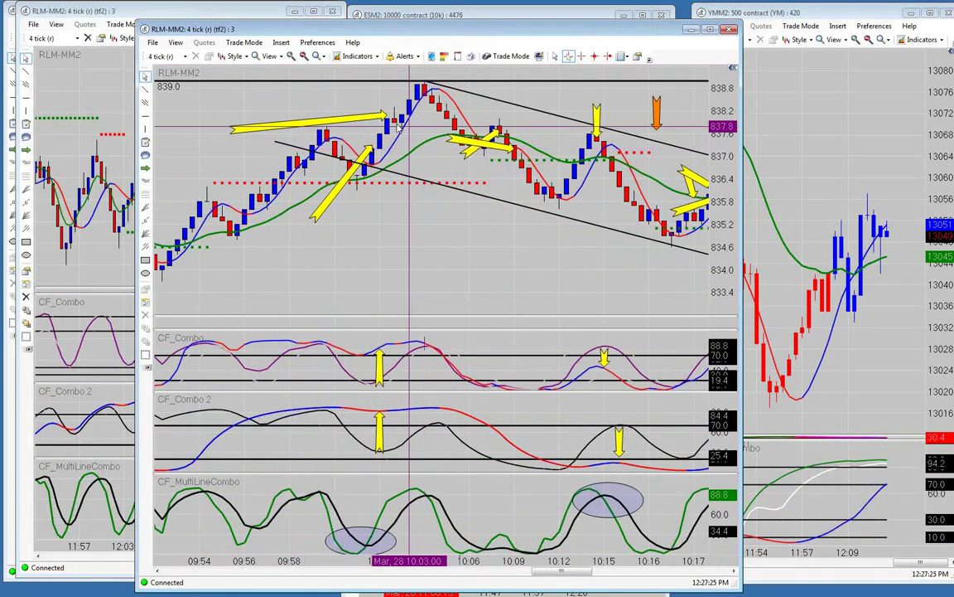
- Move the wide RLM-MM2 chart window clear of the narrower RLM-MM2 chart, and examine its marked bars through about 10:35
{"action": "left_click_drag", "start_coordinate": [290, 29], "coordinate": [498, 33]}
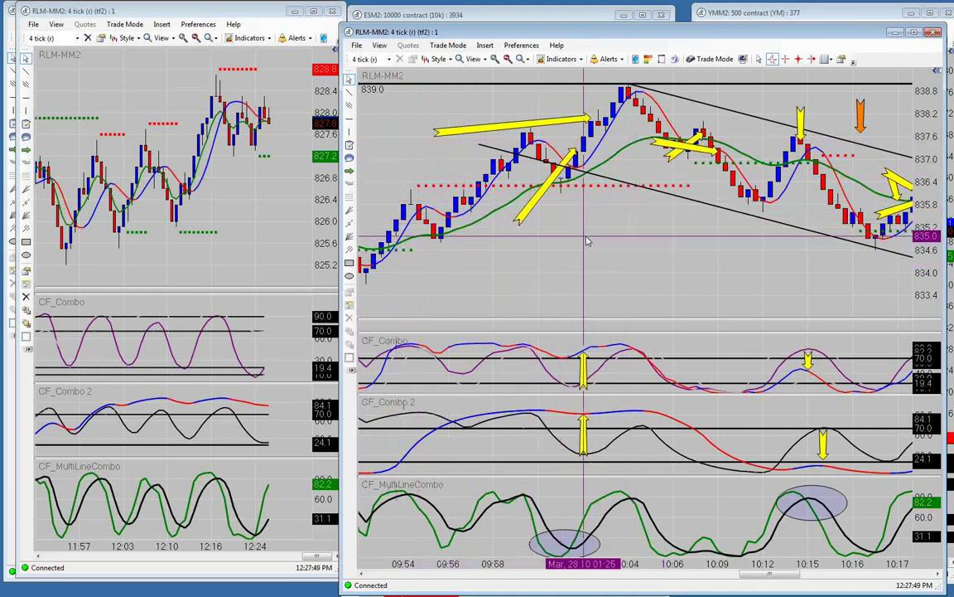
{"action": "scroll", "coordinate": [586, 241], "scroll_direction": "down", "scroll_amount": 3}
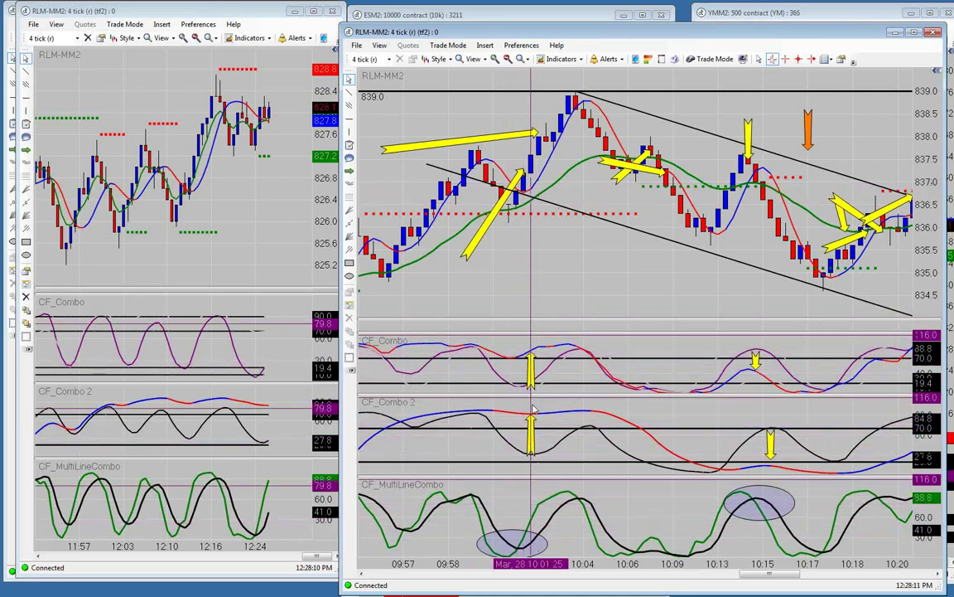
{"action": "scroll", "coordinate": [489, 187], "scroll_direction": "down", "scroll_amount": 2}
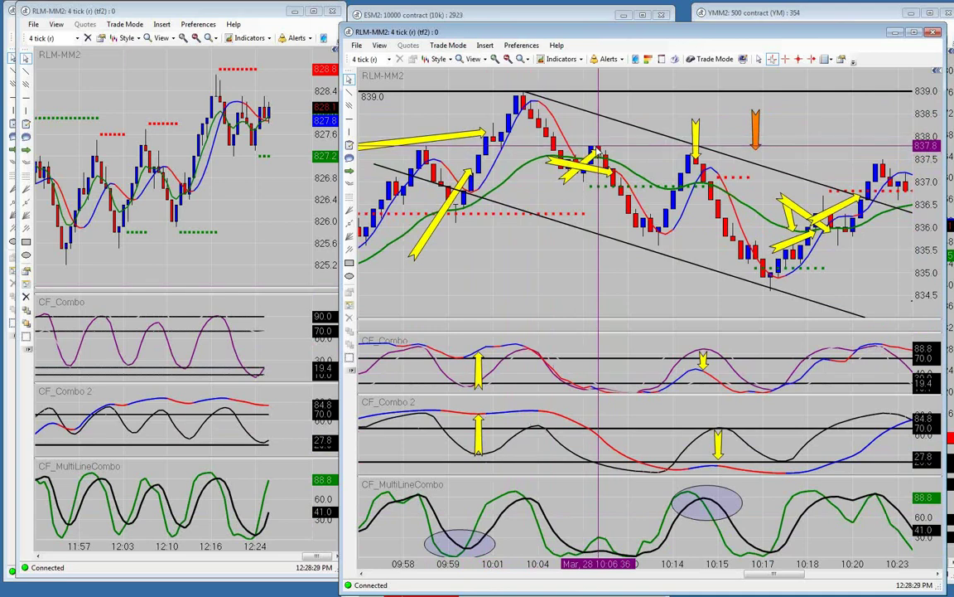
{"action": "scroll", "coordinate": [611, 169], "scroll_direction": "down", "scroll_amount": 5}
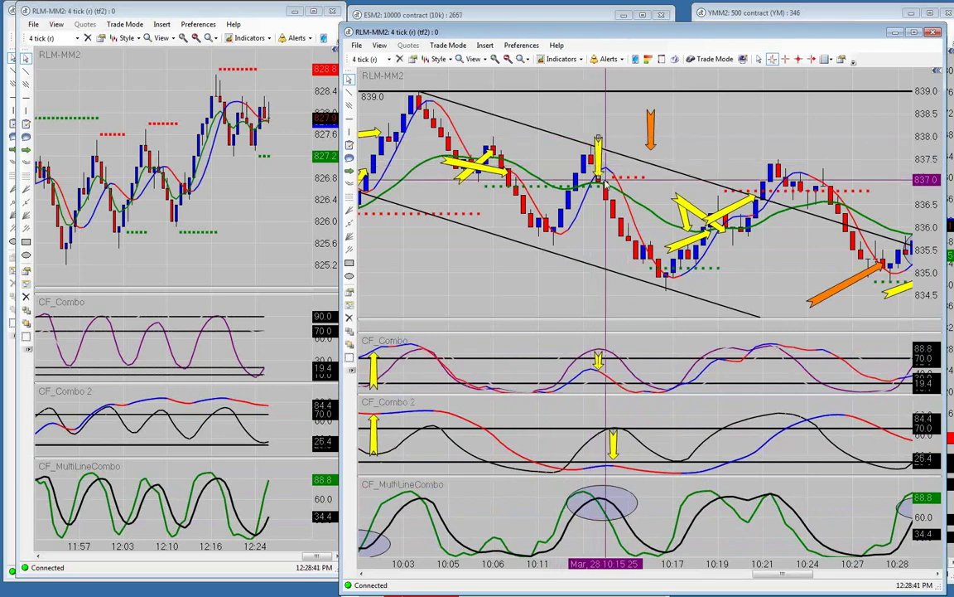
{"action": "scroll", "coordinate": [609, 190], "scroll_direction": "down", "scroll_amount": 5}
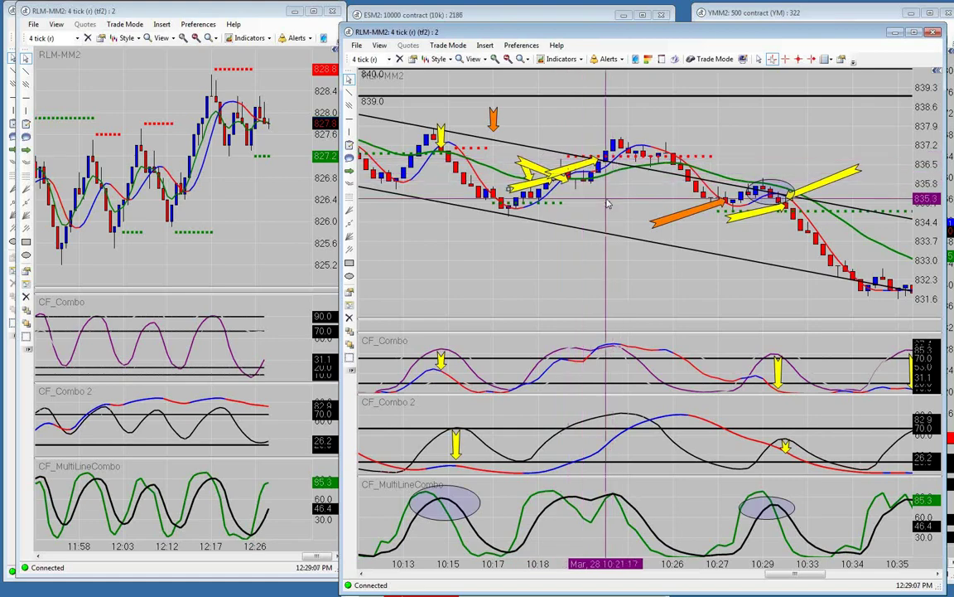
- Examine the RLM-MM2 chart's circled price turns and indicator arrows inside the channel from about 10:21 to 11:35
{"action": "scroll", "coordinate": [613, 199], "scroll_direction": "down", "scroll_amount": 5}
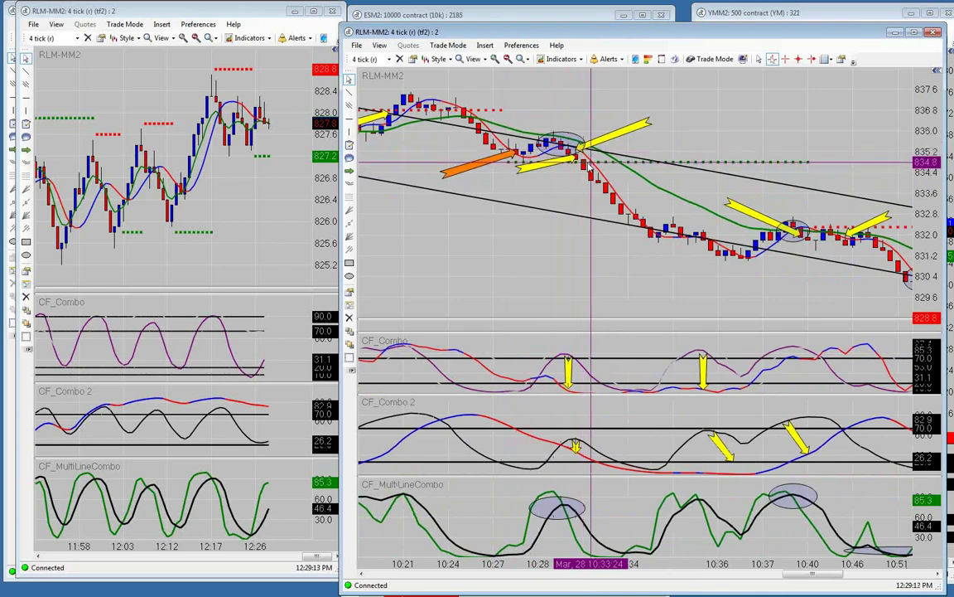
{"action": "scroll", "coordinate": [590, 166], "scroll_direction": "down", "scroll_amount": 3}
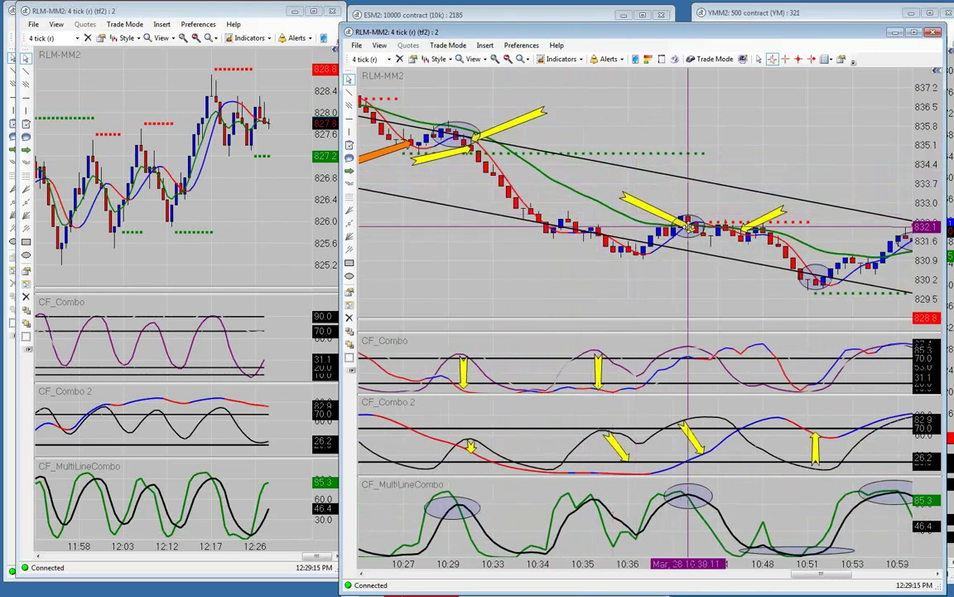
{"action": "scroll", "coordinate": [688, 225], "scroll_direction": "down", "scroll_amount": 3}
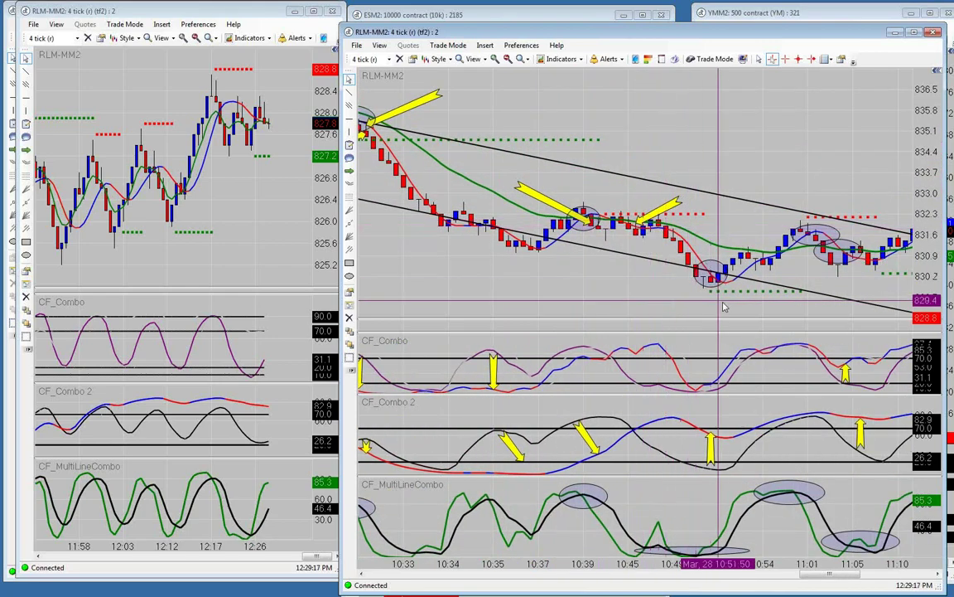
{"action": "scroll", "coordinate": [696, 282], "scroll_direction": "down", "scroll_amount": 3}
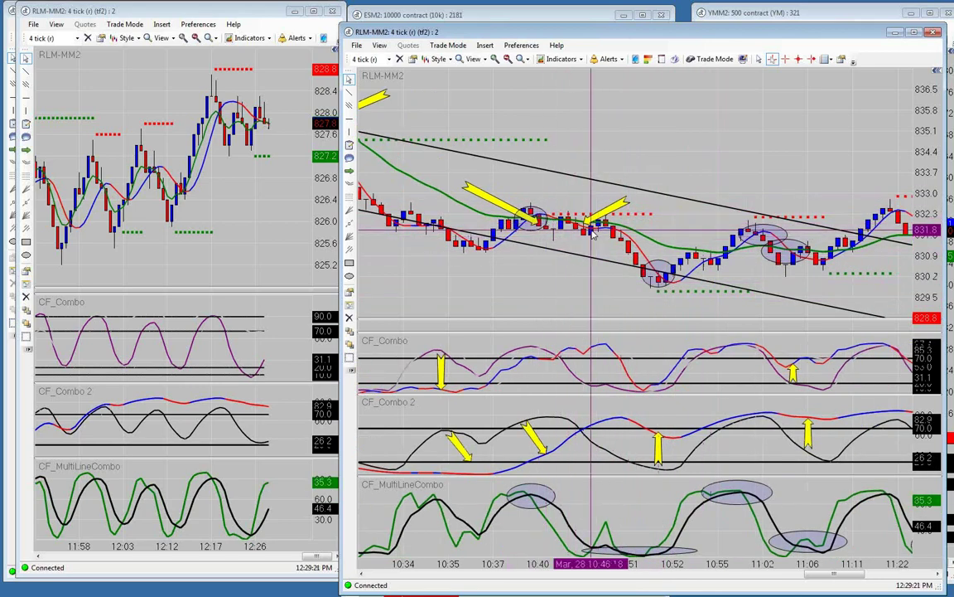
{"action": "scroll", "coordinate": [547, 203], "scroll_direction": "down", "scroll_amount": 3}
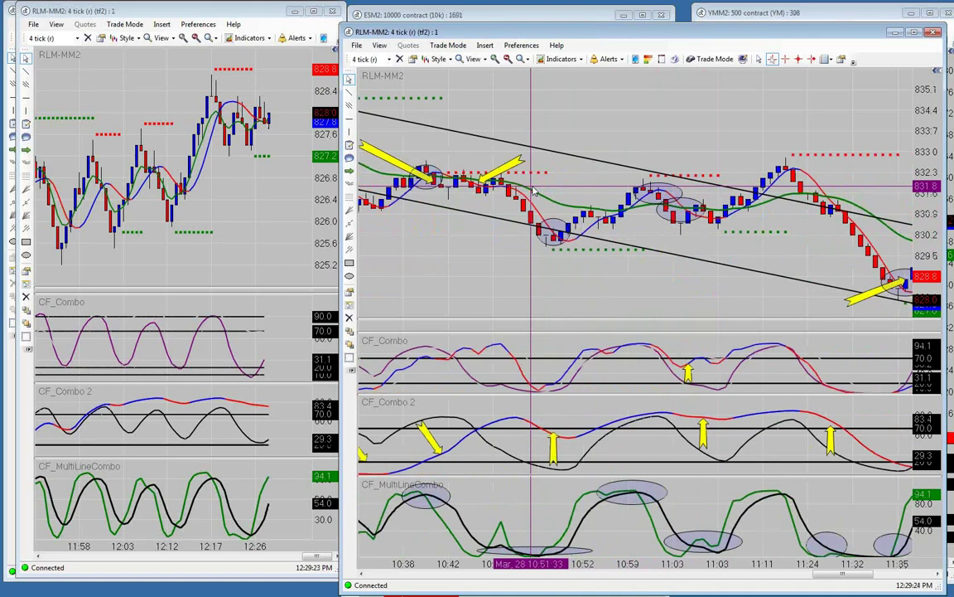
- Examine the RLM-MM2 chart's marked sell-off after 11:14 and the following bars through the latest at about 12:27
{"action": "scroll", "coordinate": [535, 190], "scroll_direction": "down", "scroll_amount": 3}
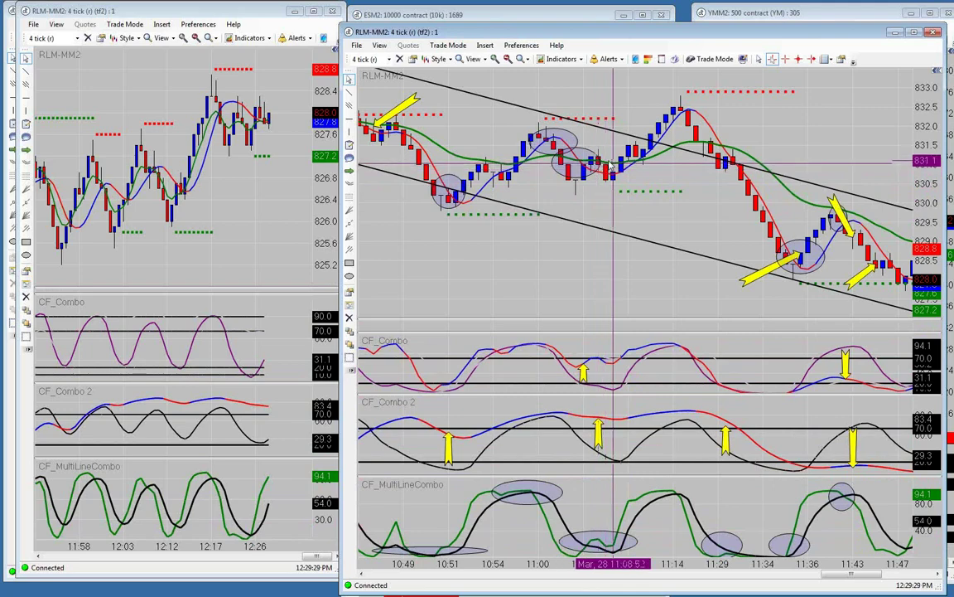
{"action": "scroll", "coordinate": [607, 168], "scroll_direction": "down", "scroll_amount": 3}
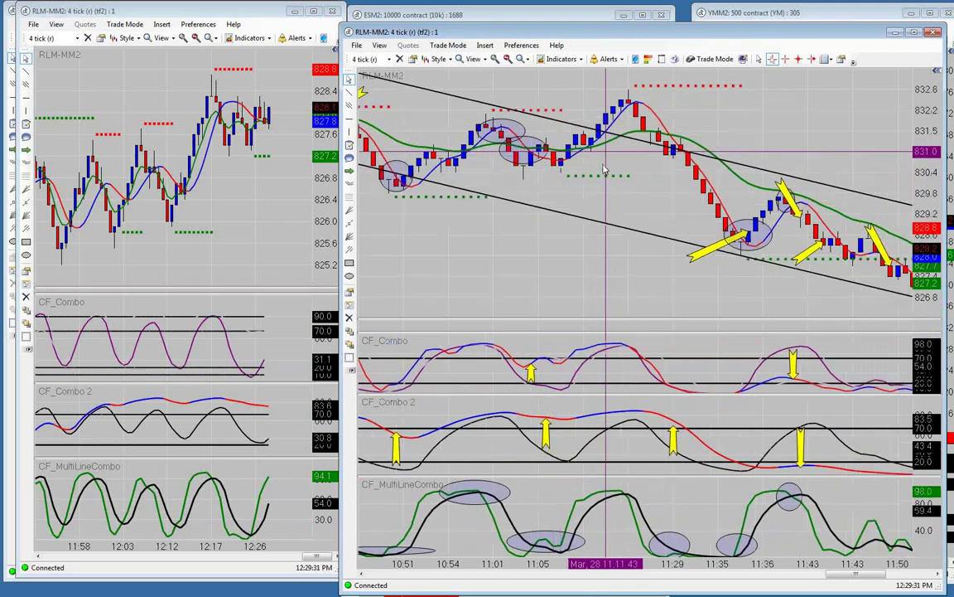
{"action": "scroll", "coordinate": [604, 170], "scroll_direction": "down", "scroll_amount": 3}
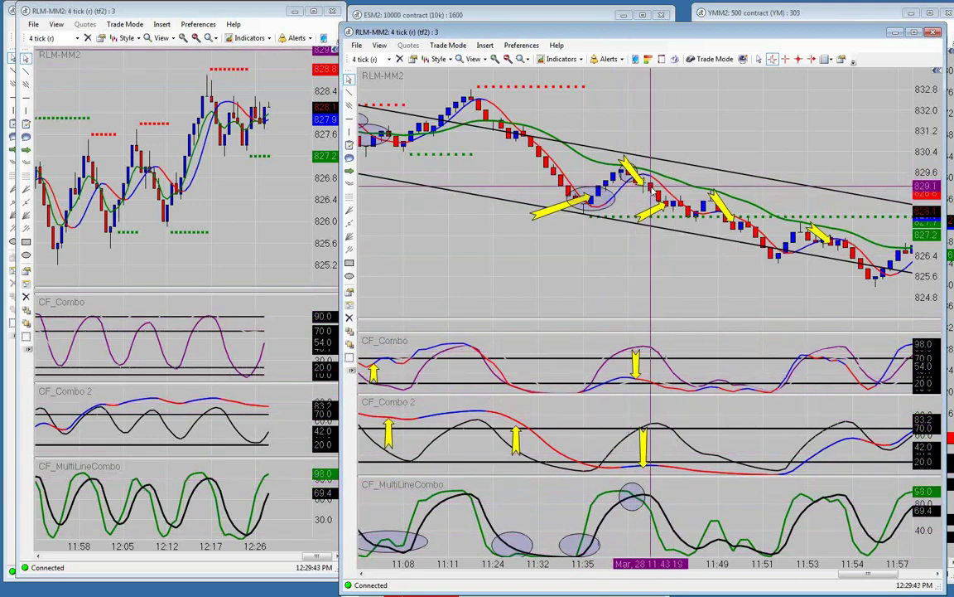
{"action": "scroll", "coordinate": [650, 190], "scroll_direction": "down", "scroll_amount": 3}
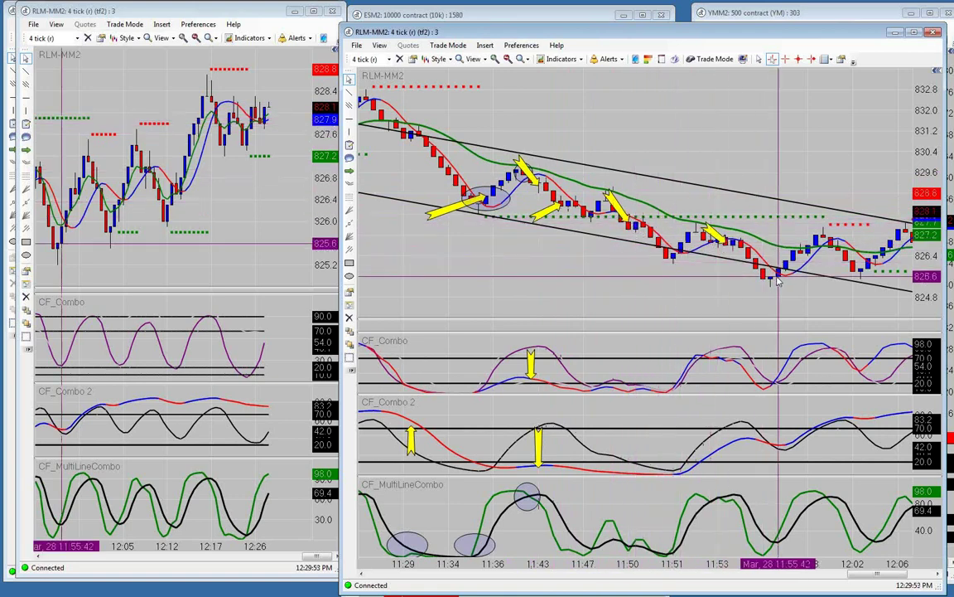
{"action": "left_click_drag", "start_coordinate": [777, 282], "coordinate": [526, 282]}
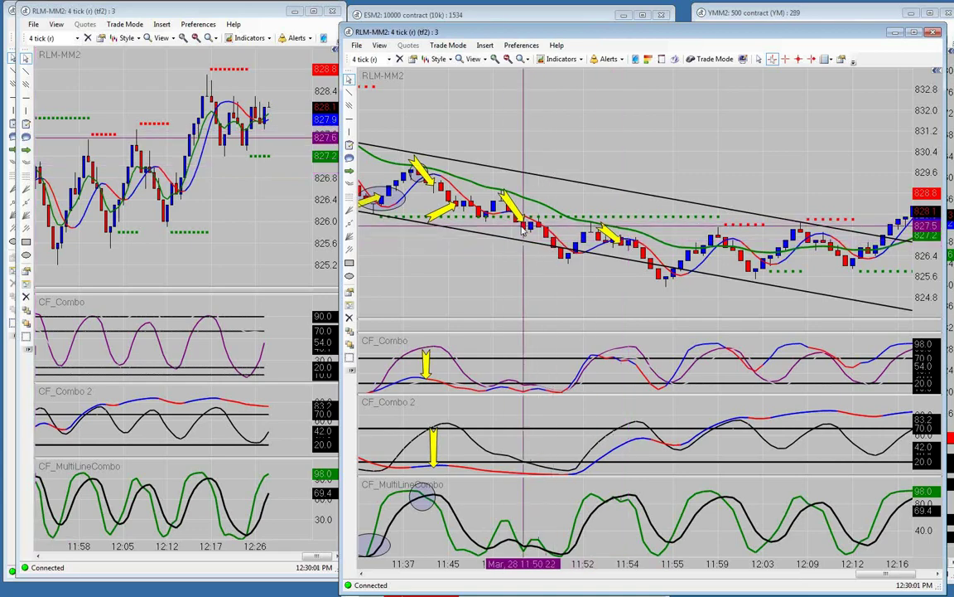
{"action": "scroll", "coordinate": [522, 228], "scroll_direction": "down", "scroll_amount": 3}
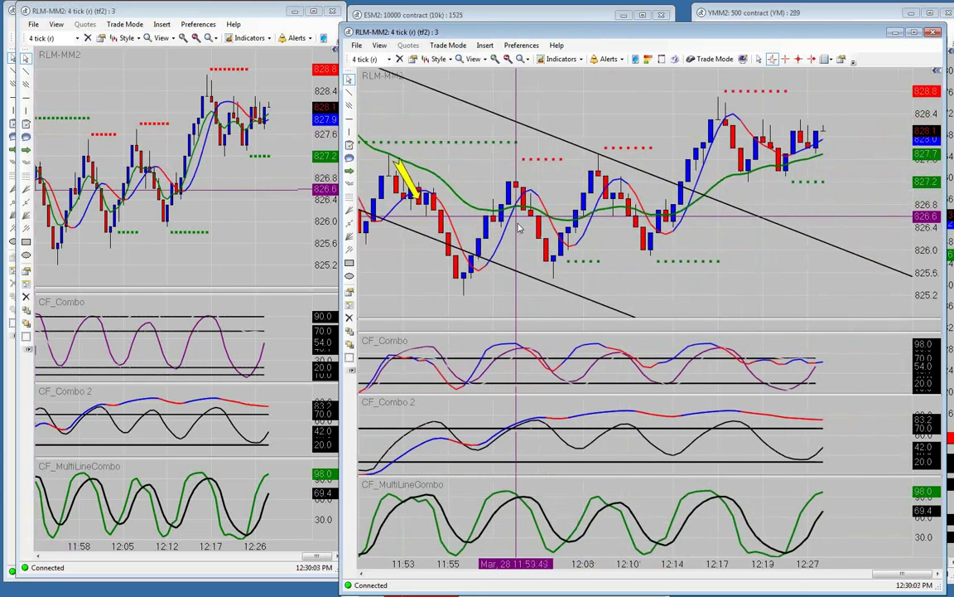
- Return the RLM-MM2 chart to its 09:06 to 09:52 bars, and move and narrow its window to fit beside the ESM2 chart
{"action": "scroll", "coordinate": [520, 227], "scroll_direction": "up", "scroll_amount": 15}
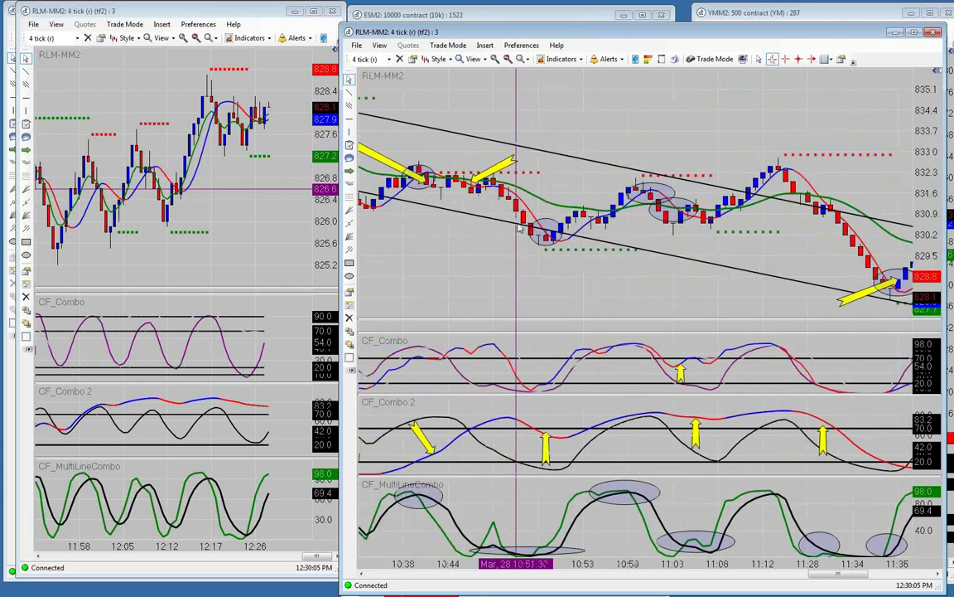
{"action": "scroll", "coordinate": [519, 228], "scroll_direction": "up", "scroll_amount": 10}
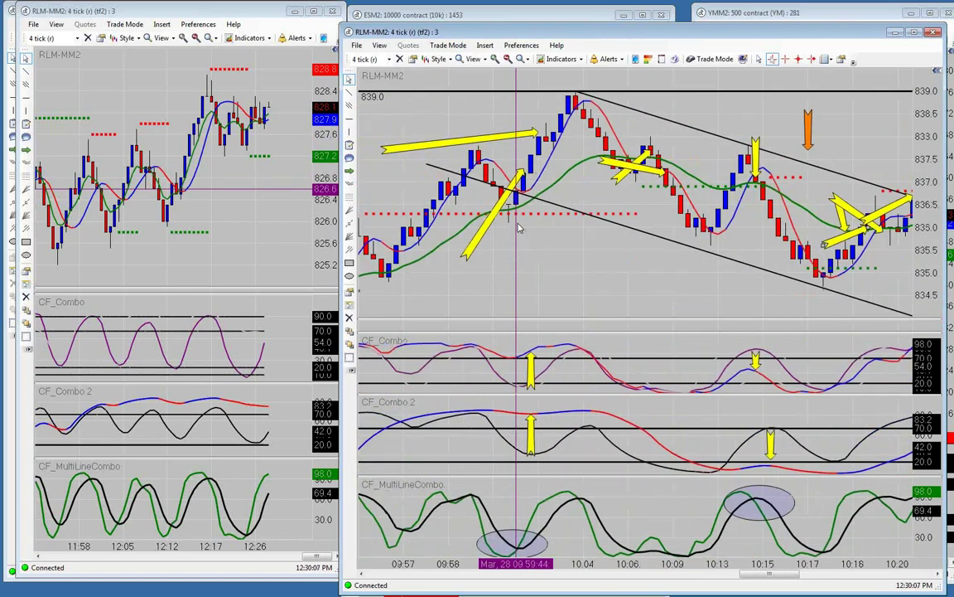
{"action": "scroll", "coordinate": [519, 227], "scroll_direction": "up", "scroll_amount": 8}
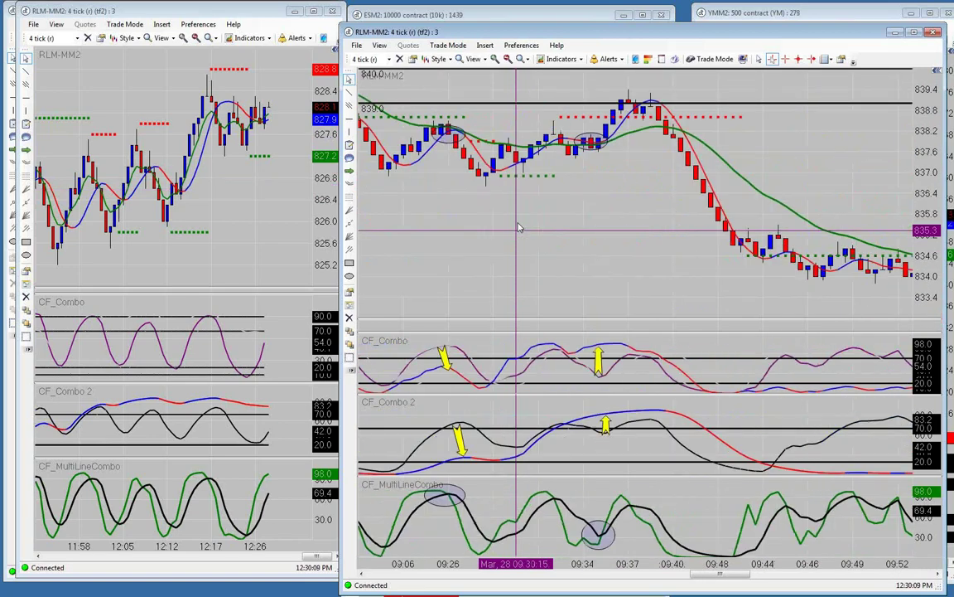
{"action": "left_click_drag", "start_coordinate": [837, 35], "coordinate": [508, 18]}
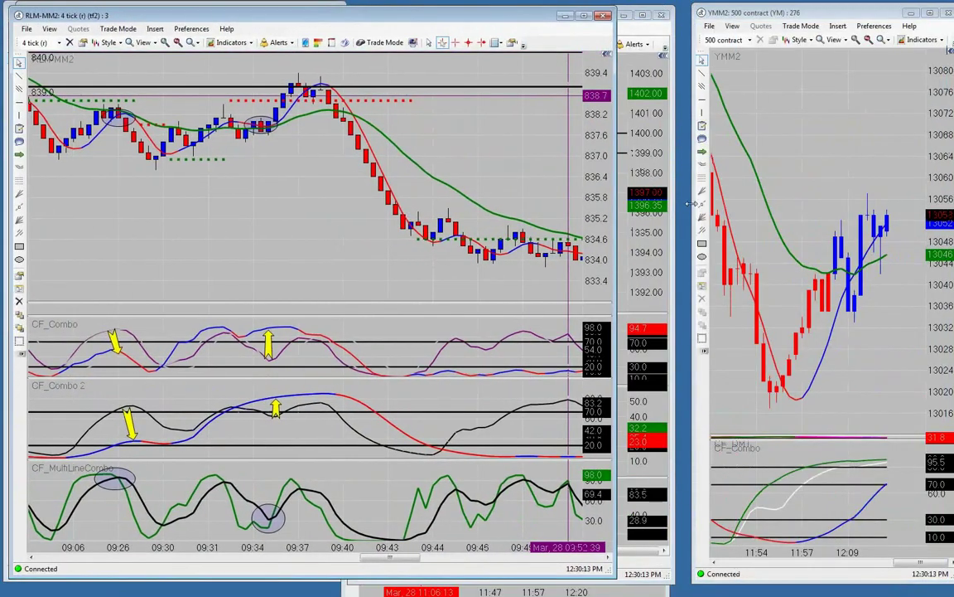
{"action": "left_click_drag", "start_coordinate": [615, 176], "coordinate": [340, 176]}
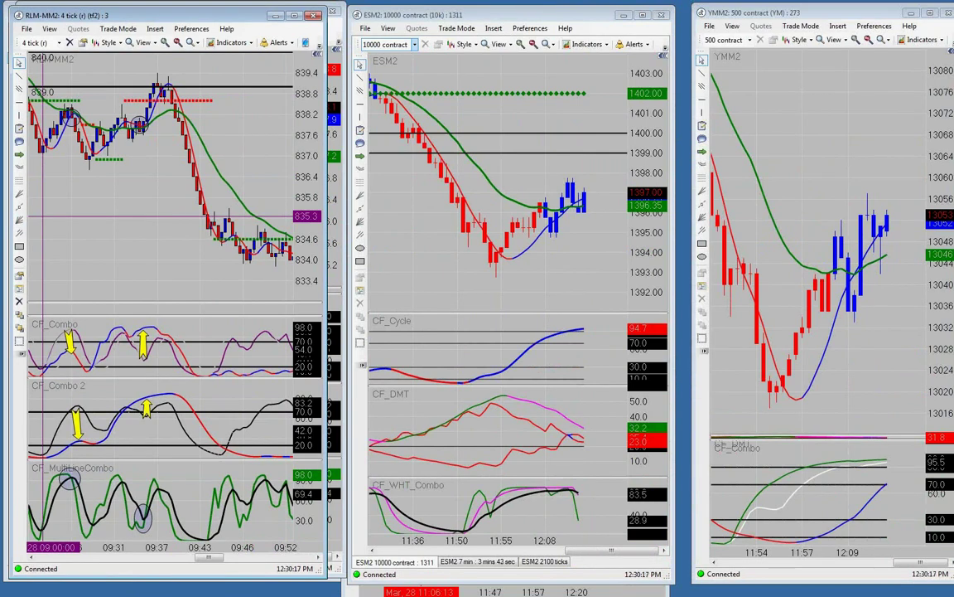